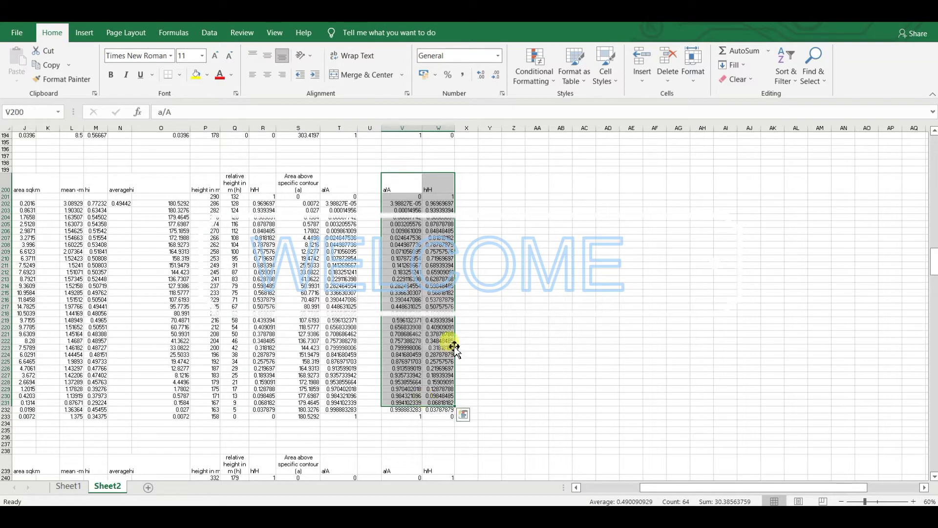
Select V200:W232, covering the a/A and h/H columns with their headers
left_click(489, 361)
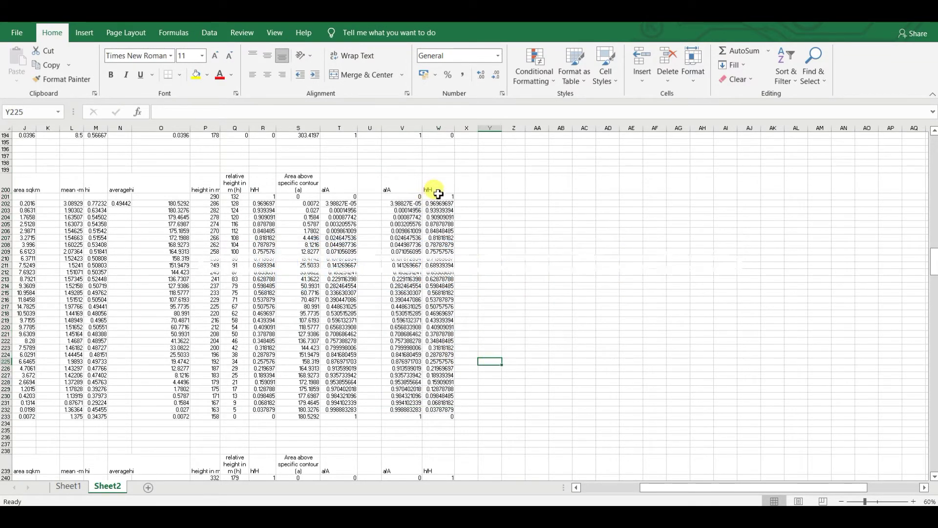
left_click_drag(389, 190, 441, 416)
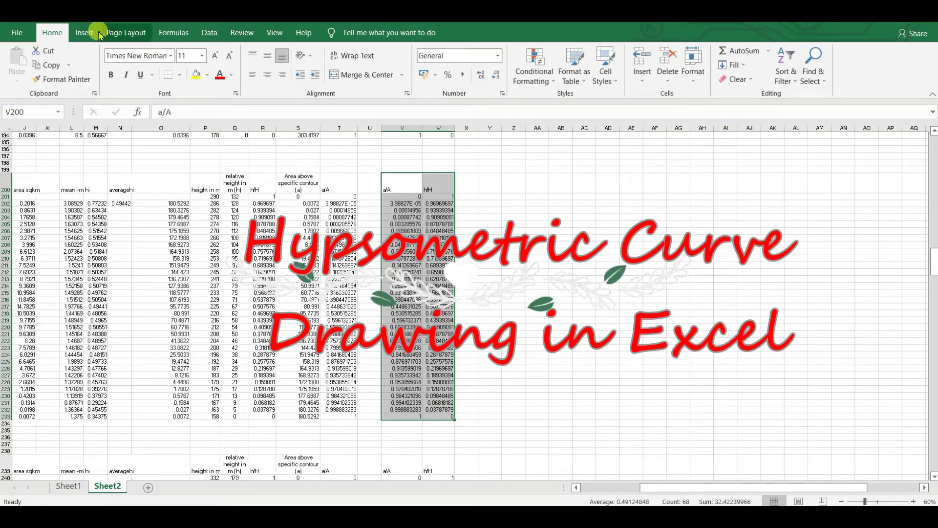
Insert a Scatter with Straight Lines and Markers chart and move it to the right of the data
left_click(84, 32)
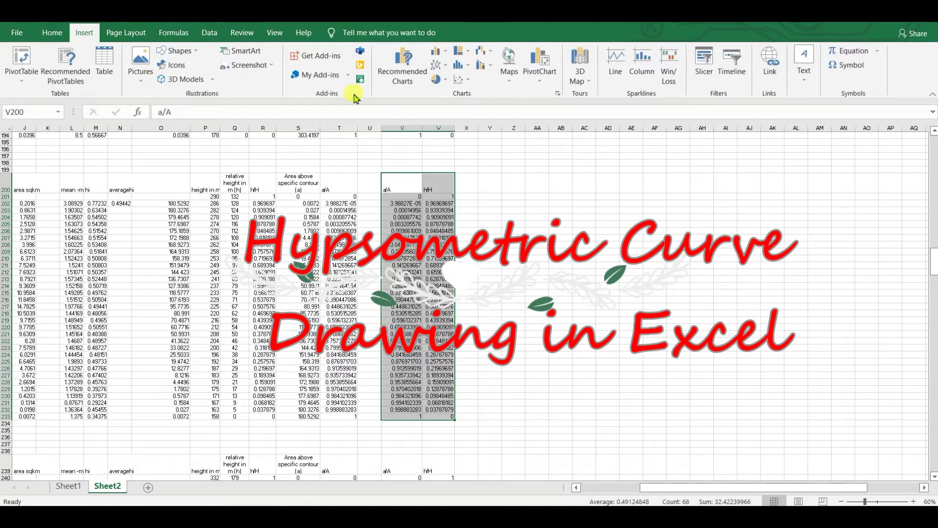
left_click(462, 79)
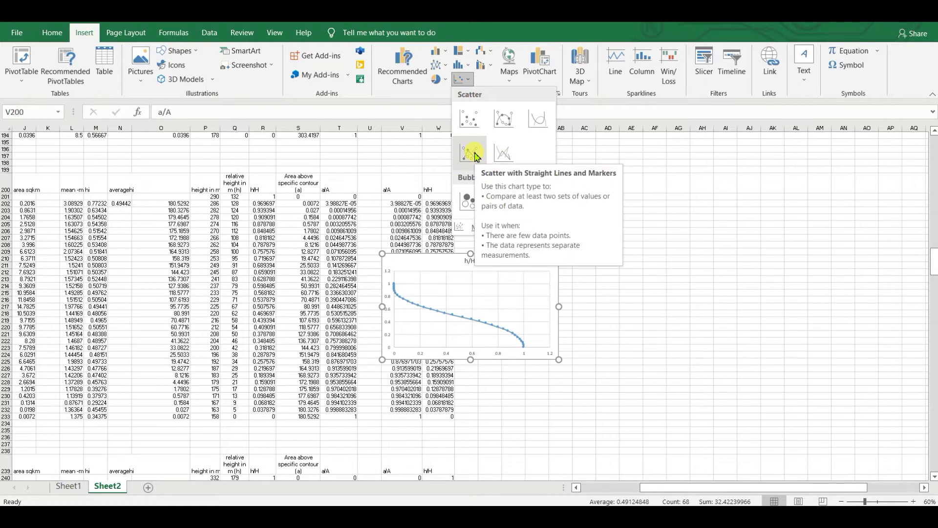
left_click(504, 119)
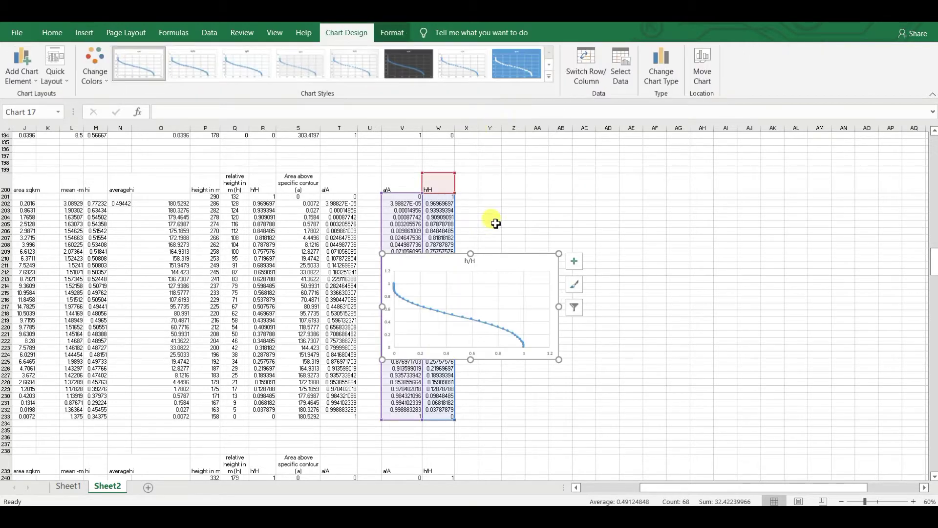
left_click_drag(500, 260, 630, 248)
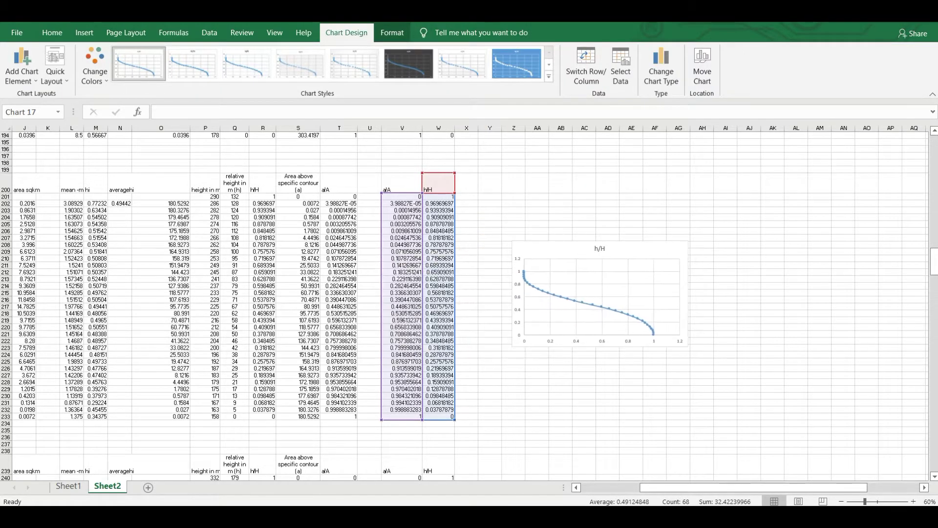
left_click(631, 185)
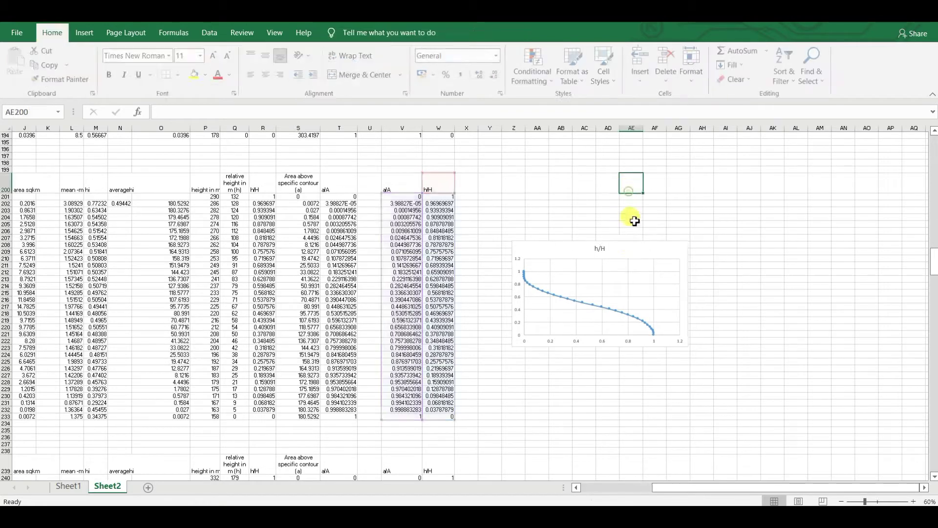
Apply Times New Roman, 18 pt, black font to all the chart's text
left_click(648, 252)
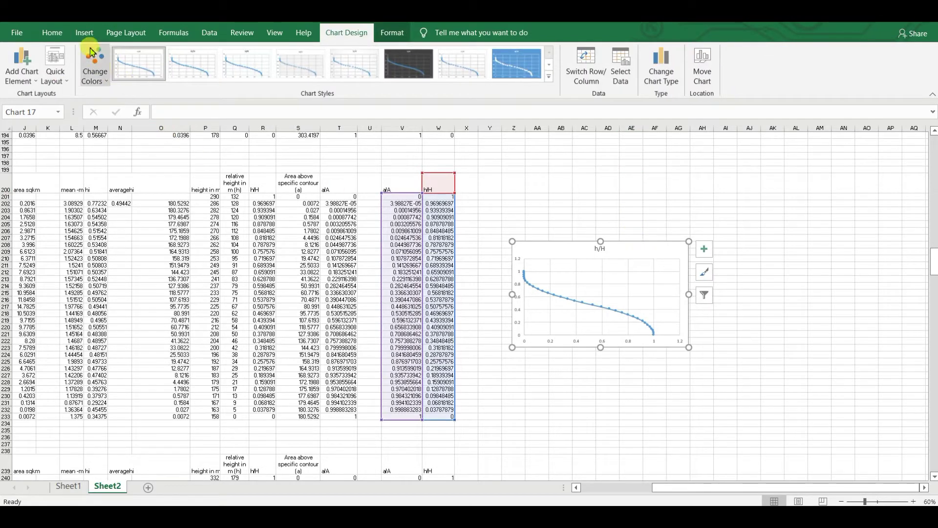
left_click(49, 36)
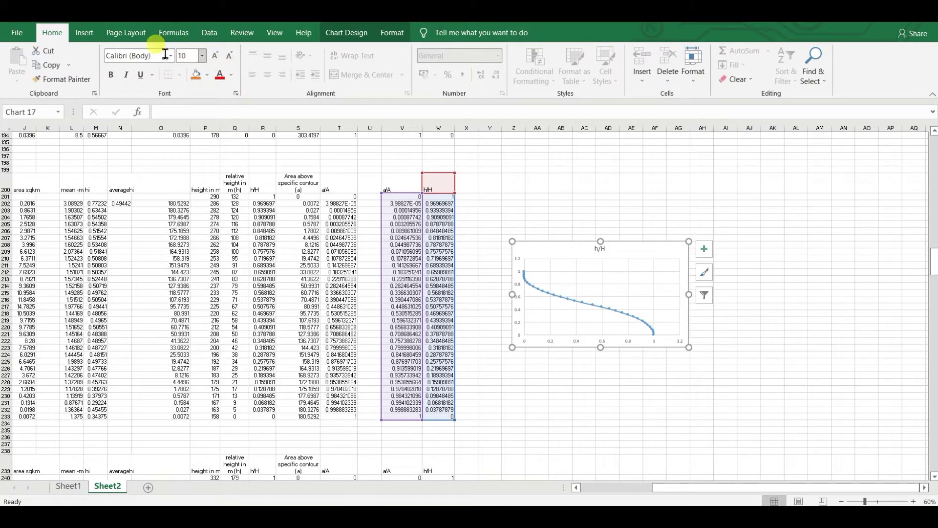
left_click(172, 56)
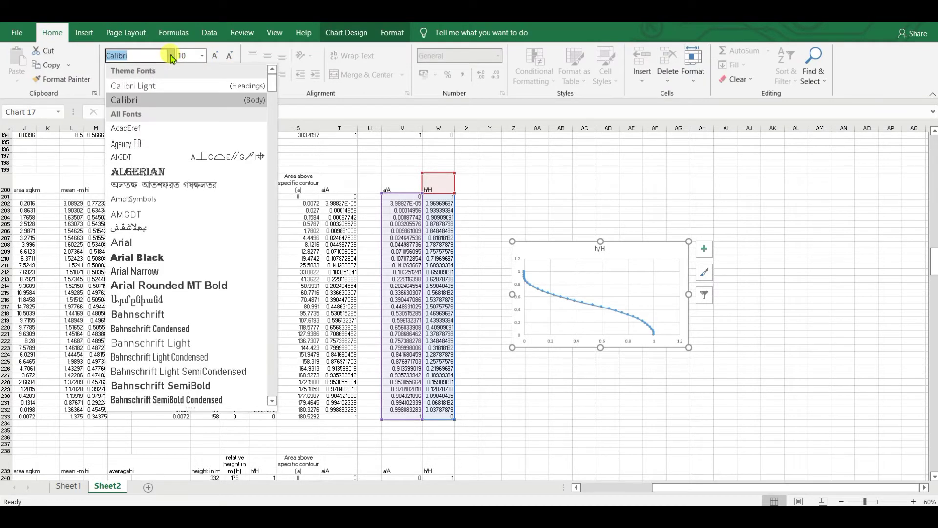
type("T")
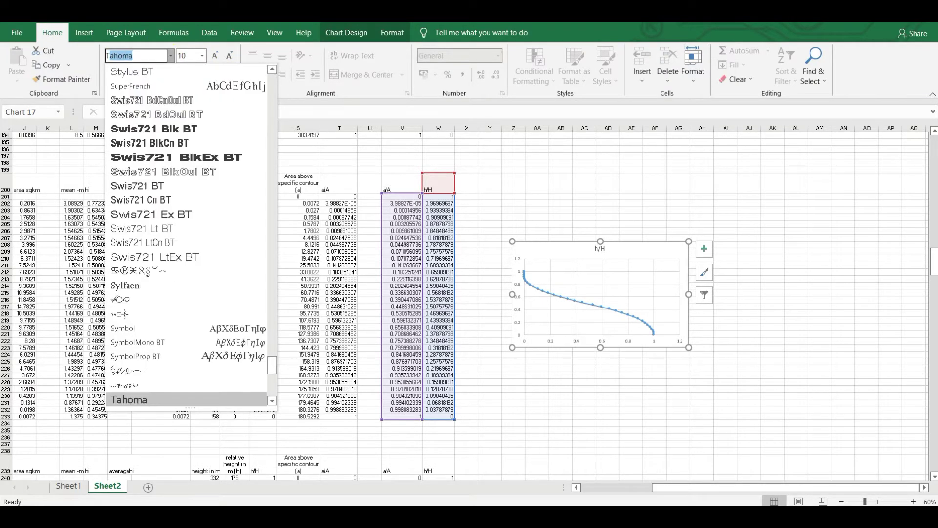
type("imes New R")
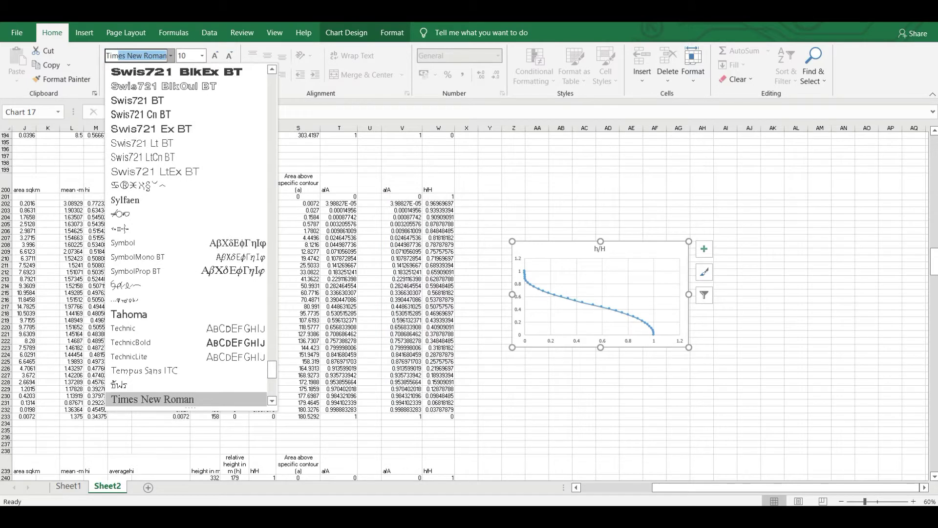
left_click(152, 399)
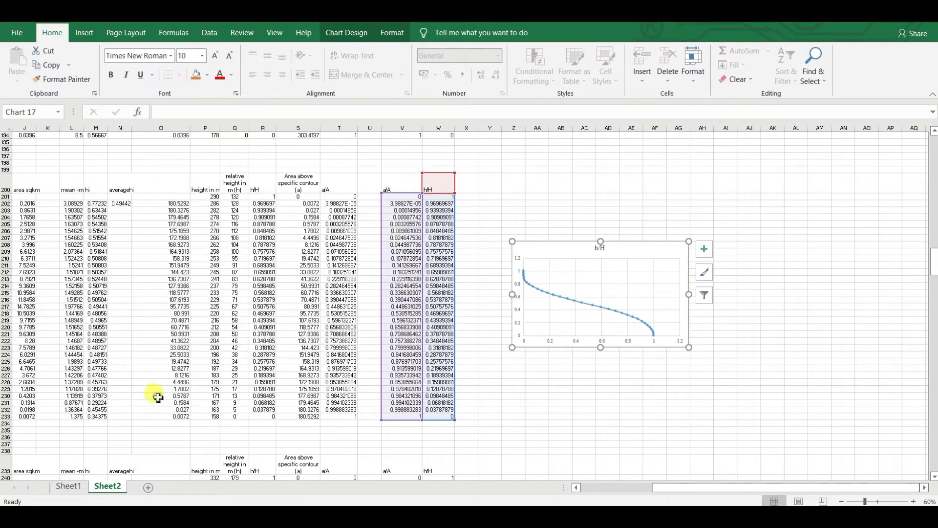
left_click(202, 57)
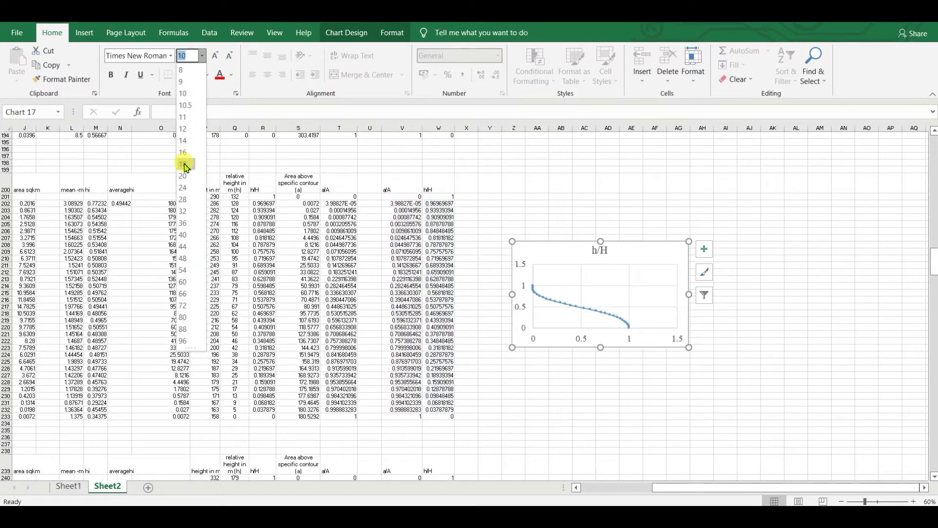
left_click(185, 165)
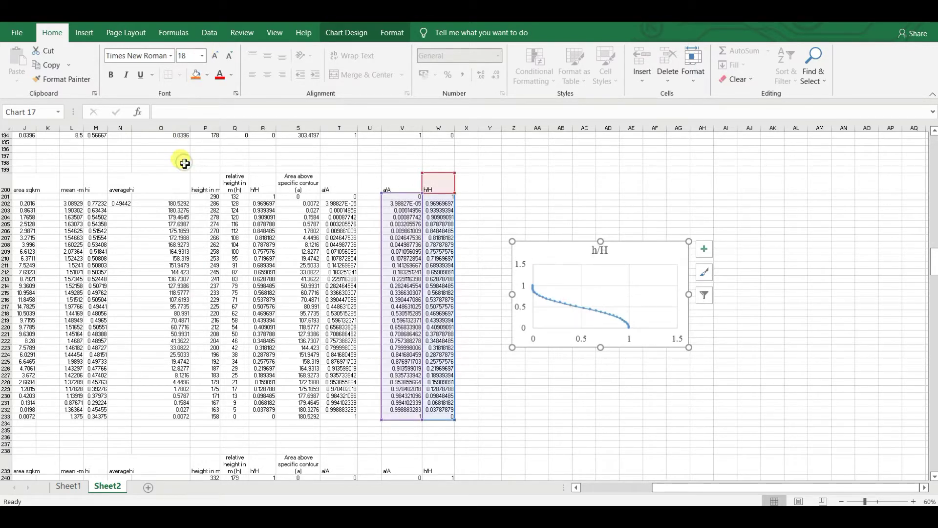
left_click(230, 76)
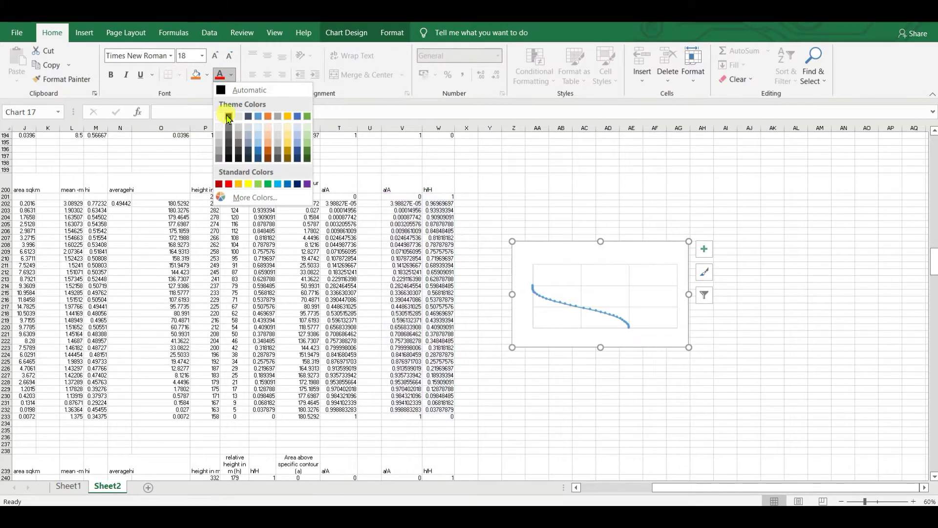
left_click(228, 115)
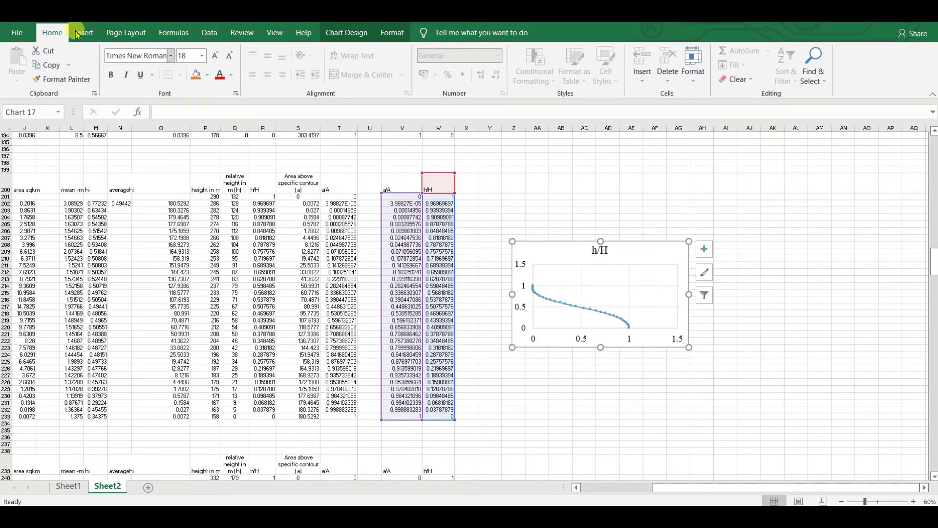
Apply Quick Layout 9 to add axis titles, a legend and a trendline with equation
left_click(334, 33)
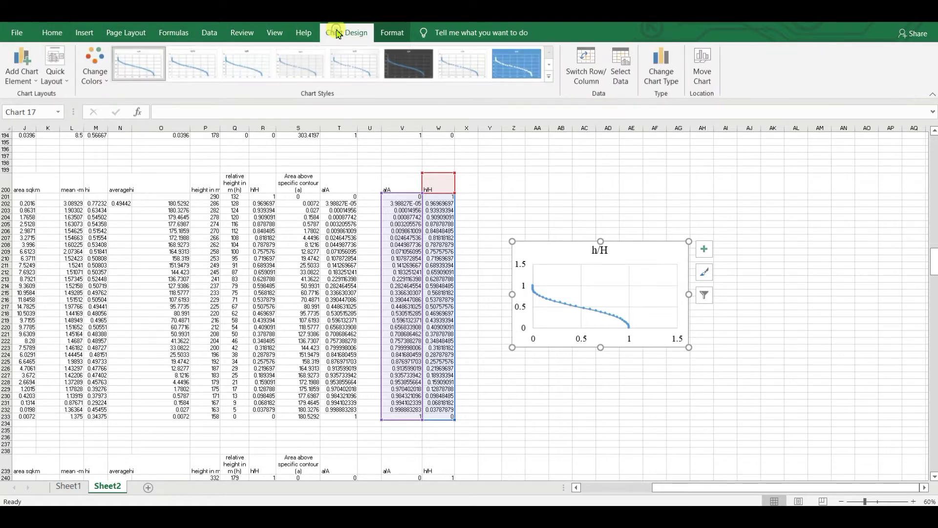
left_click(72, 81)
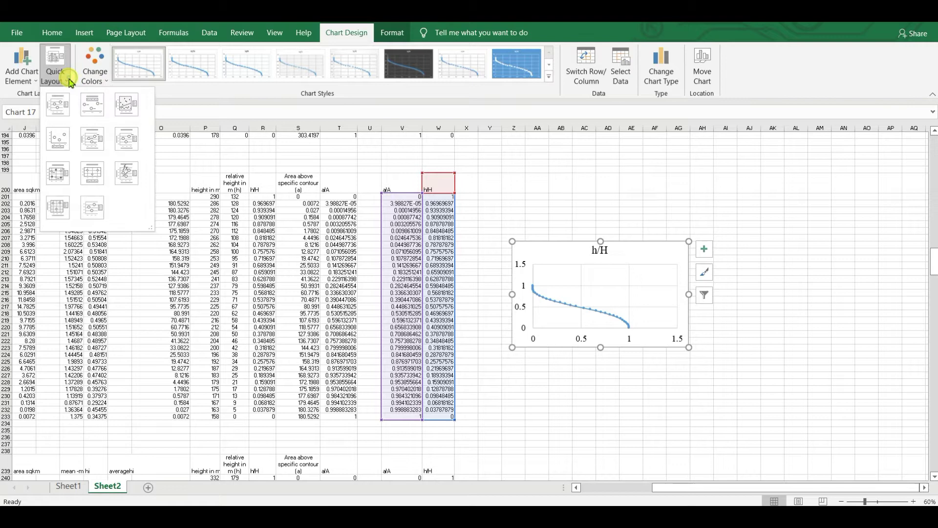
left_click(132, 177)
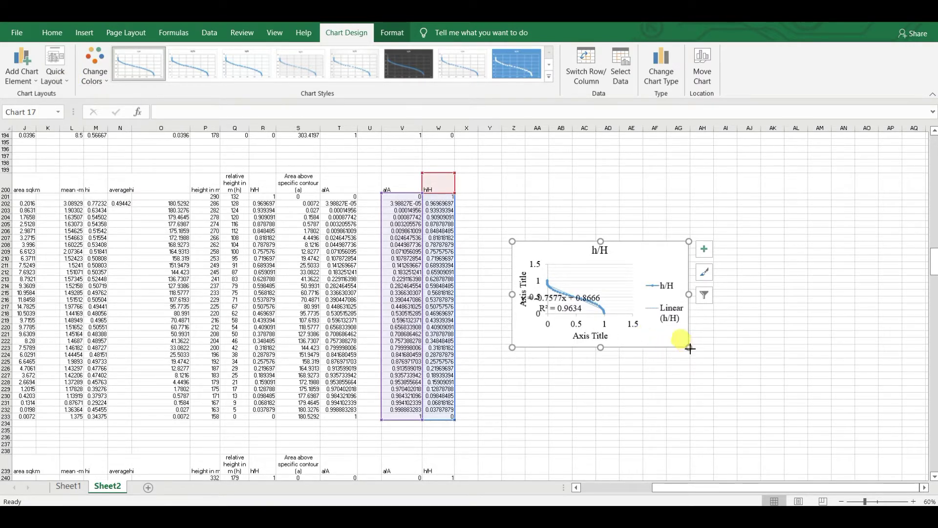
Enlarge the chart and remove its gridlines
left_click_drag(689, 348, 750, 408)
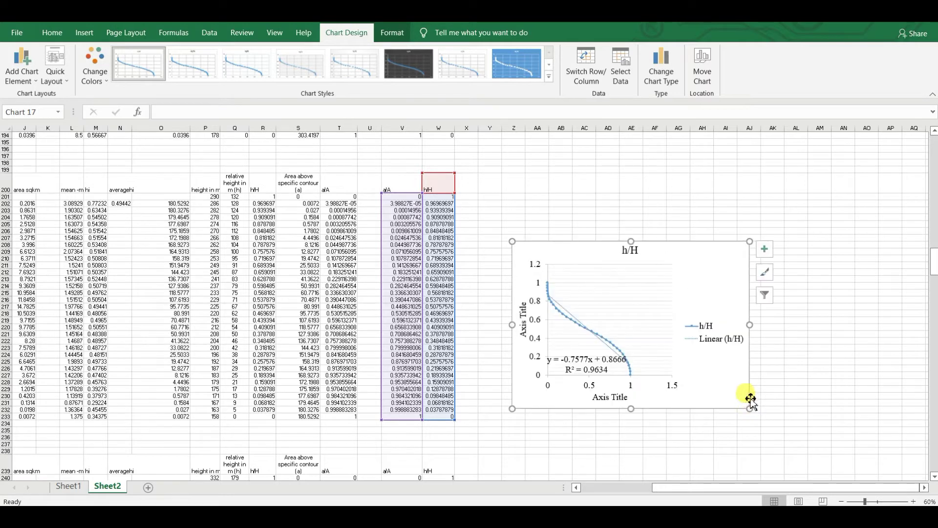
left_click(765, 248)
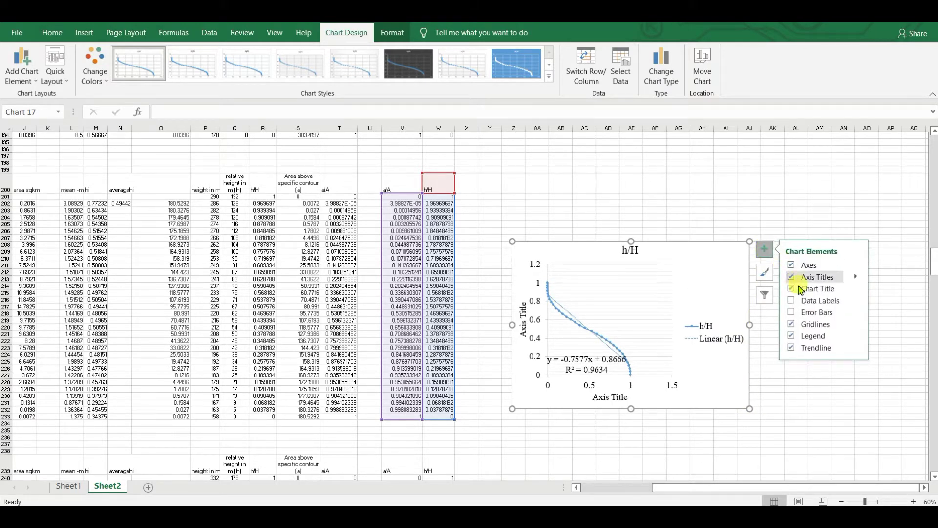
left_click(791, 324)
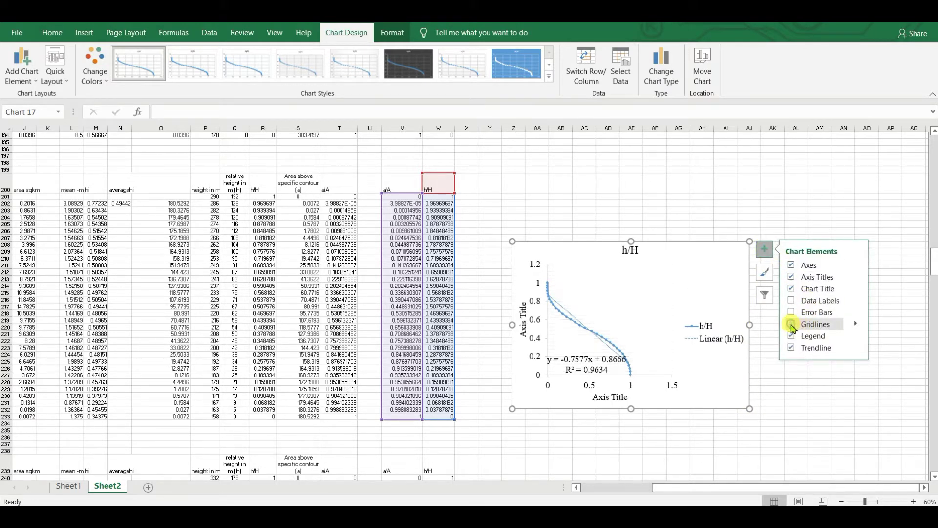
left_click(727, 210)
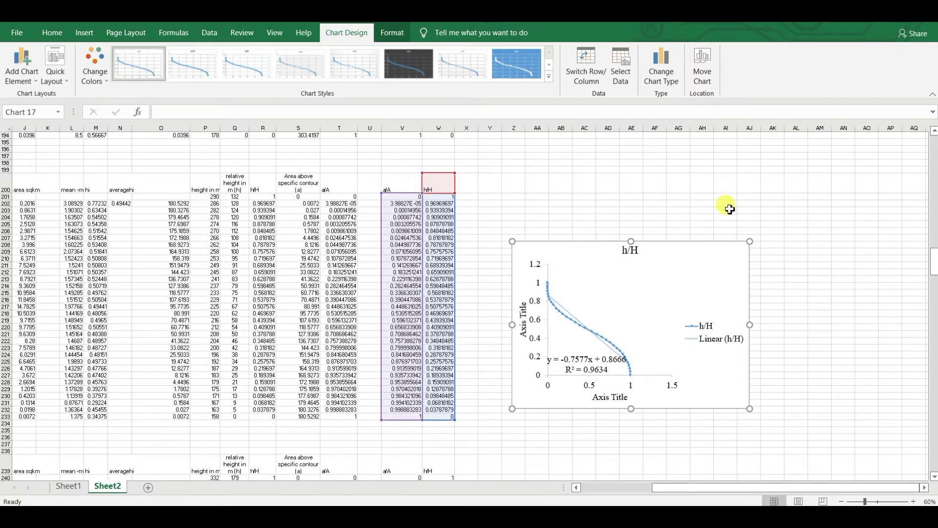
left_click(633, 298)
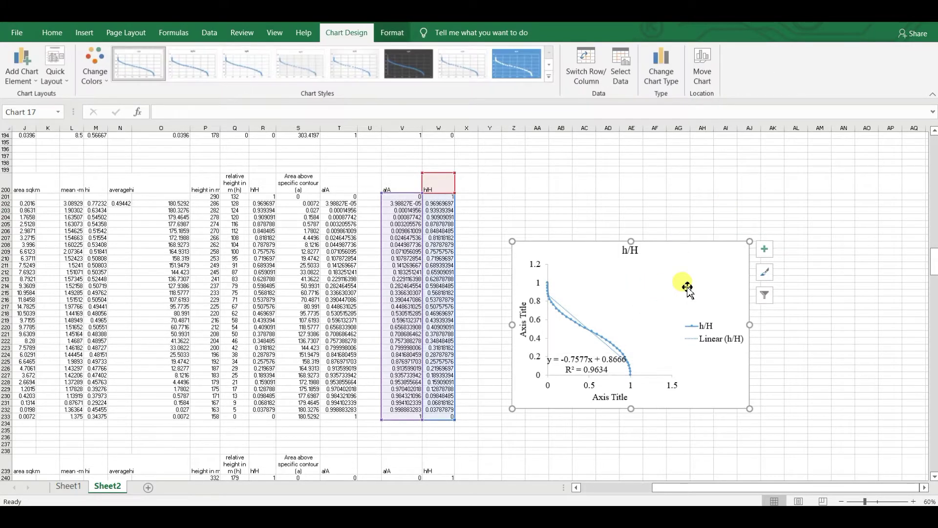
Set the horizontal axis maximum to 1.0 and its major unit to 0.2
right_click(674, 386)
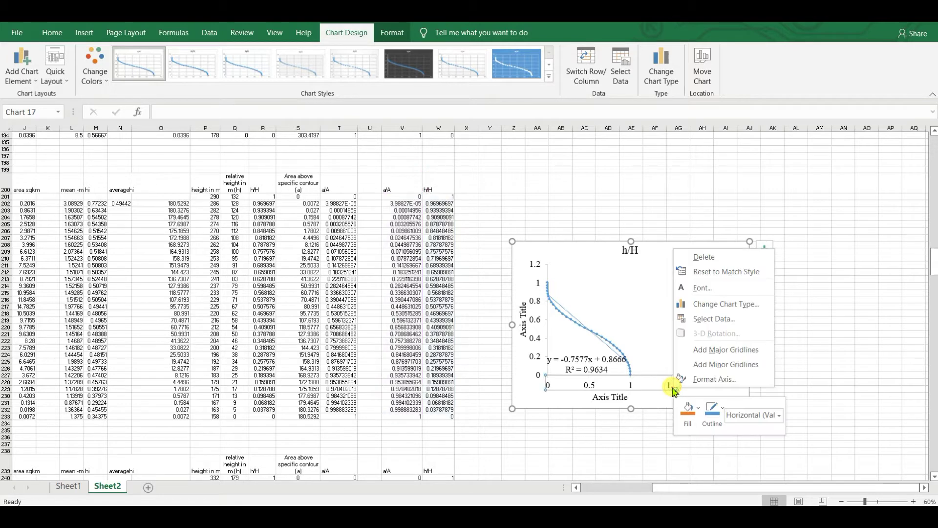
left_click(713, 380)
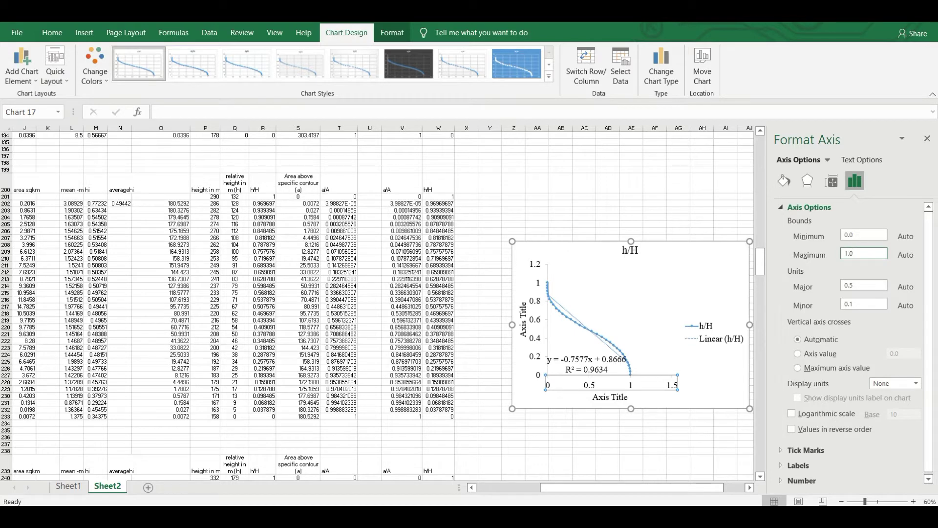
left_click(862, 287)
type("0.2")
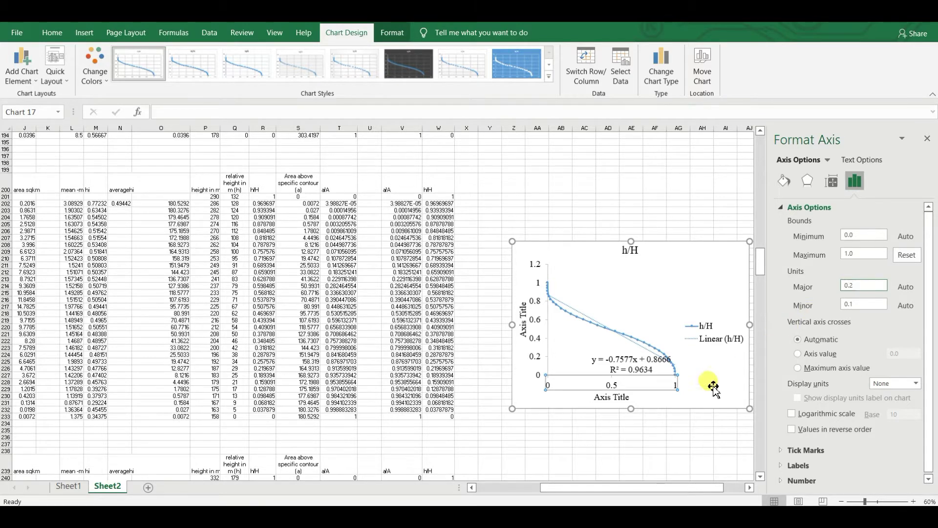
left_click(678, 423)
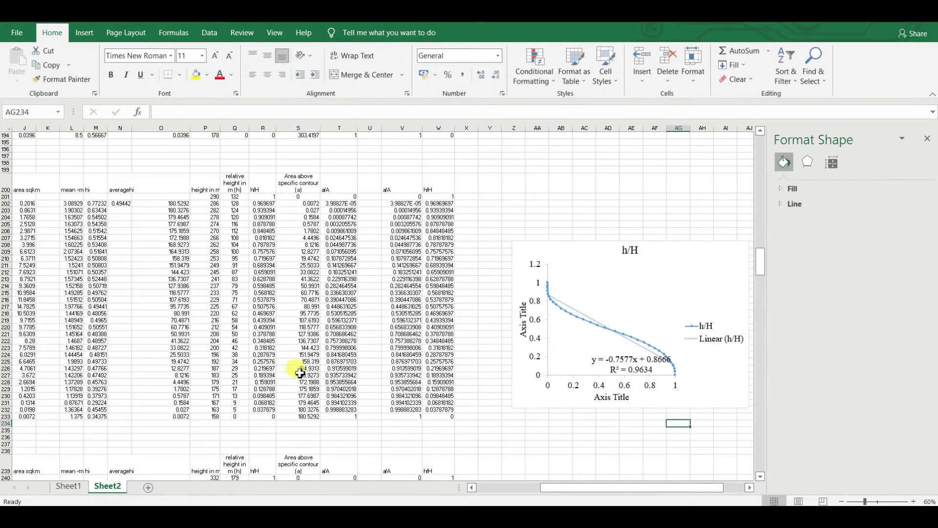
Rescale the vertical axis to run 0–1 with a 0.2 major unit
left_click(536, 342)
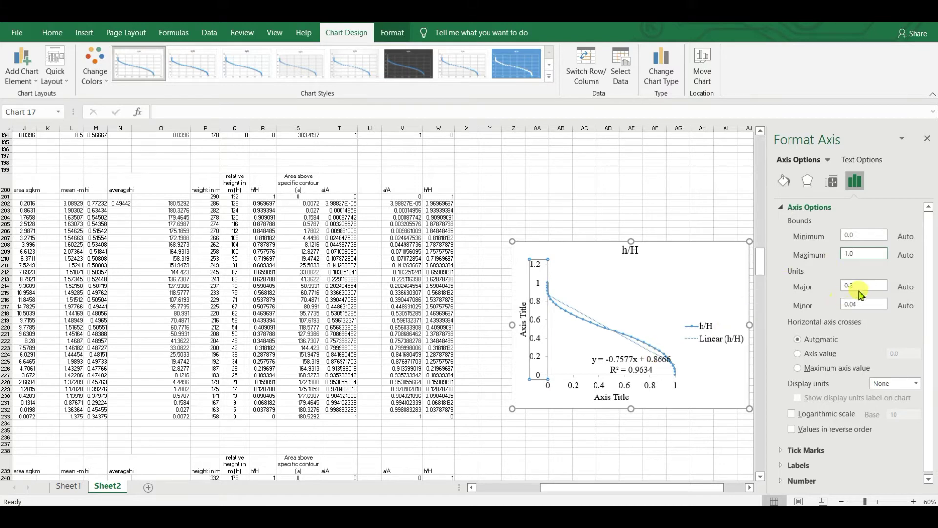
left_click(726, 464)
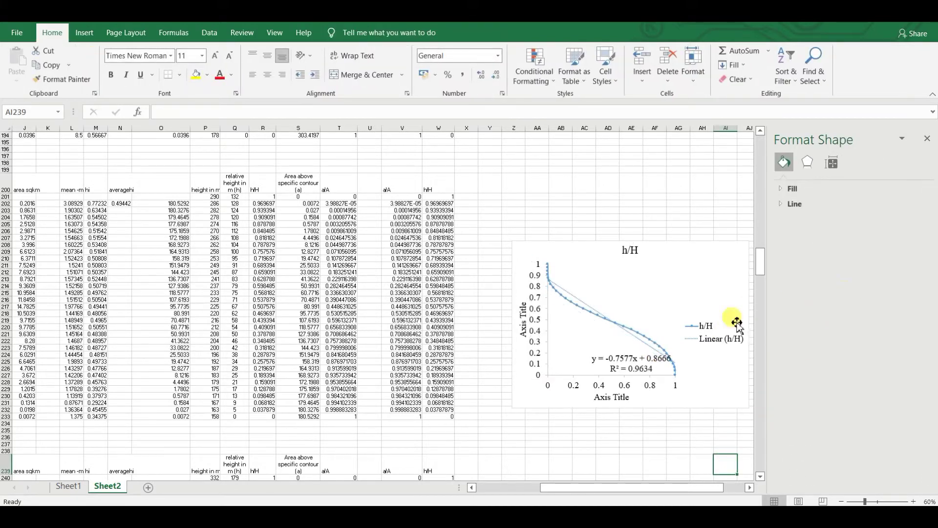
left_click(539, 329)
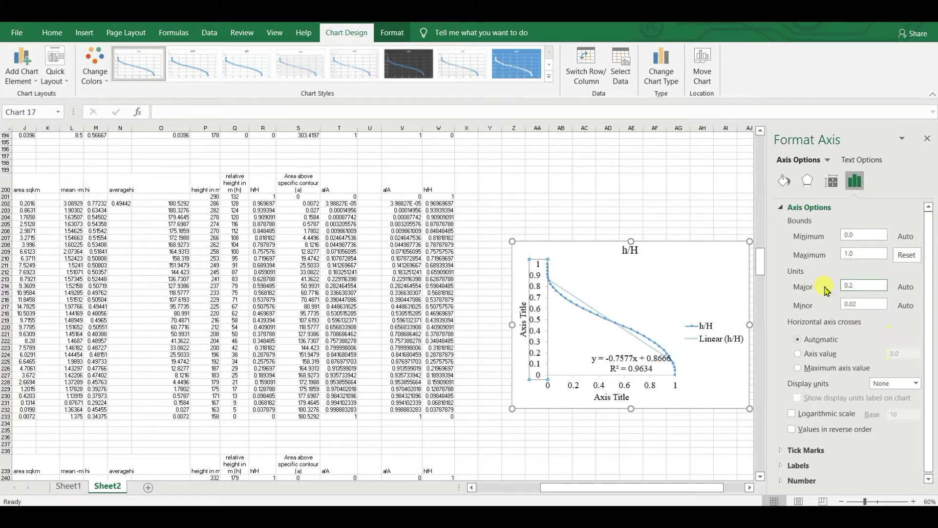
left_click(785, 181)
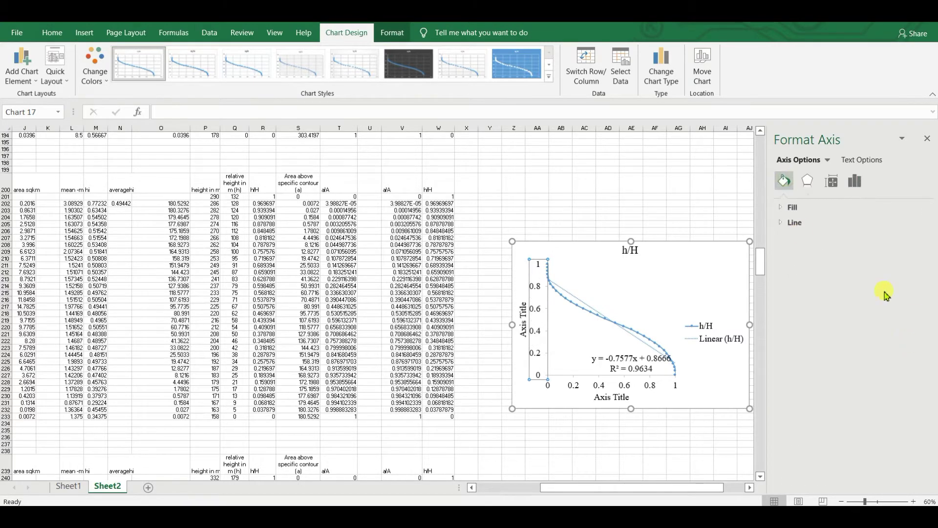
Give the vertical and horizontal axis lines solid black outlines
left_click(804, 222)
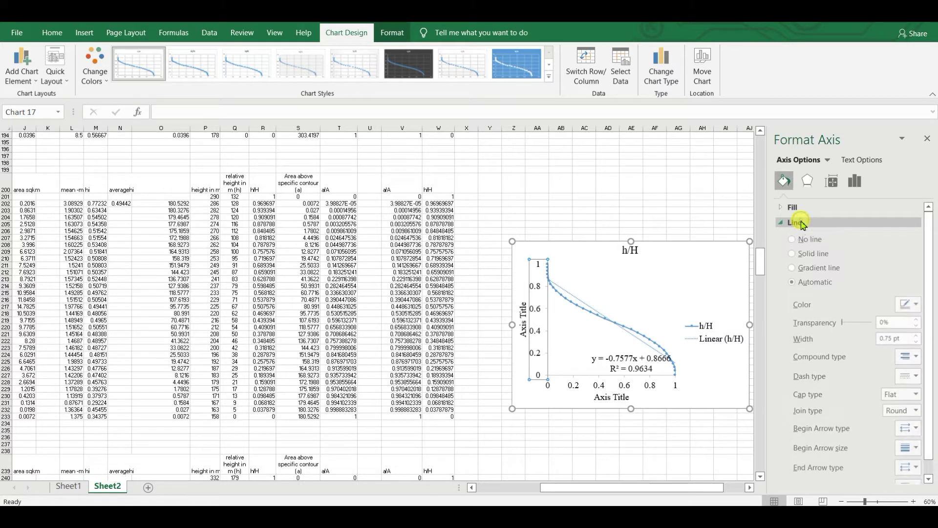
left_click(910, 306)
left_click(859, 335)
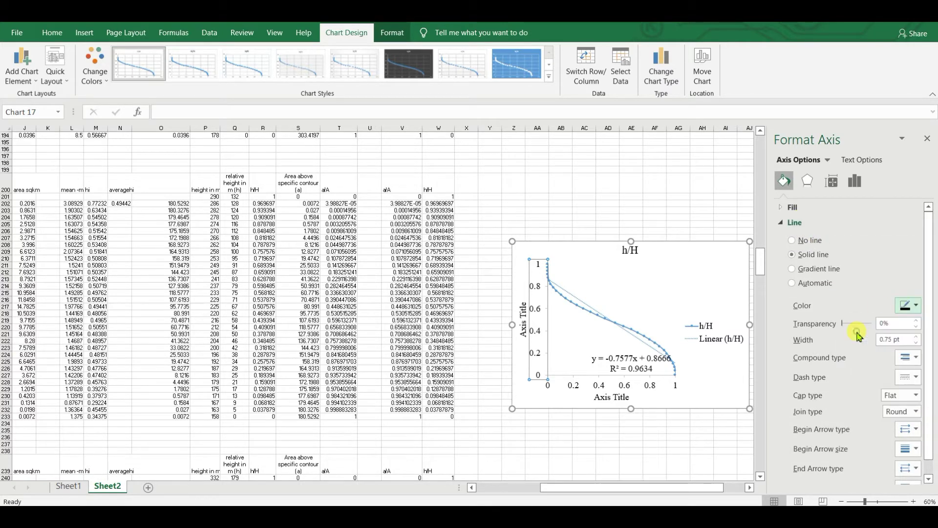
left_click(640, 387)
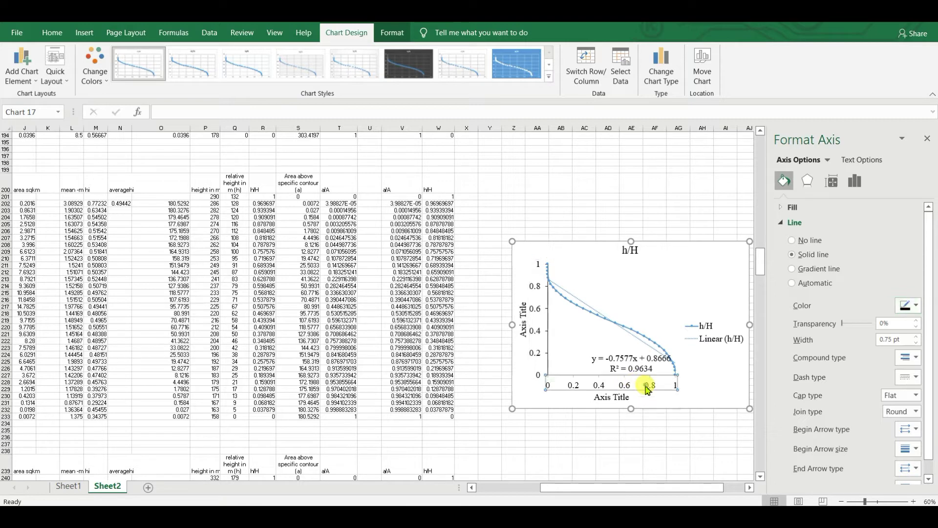
left_click(918, 308)
left_click(858, 334)
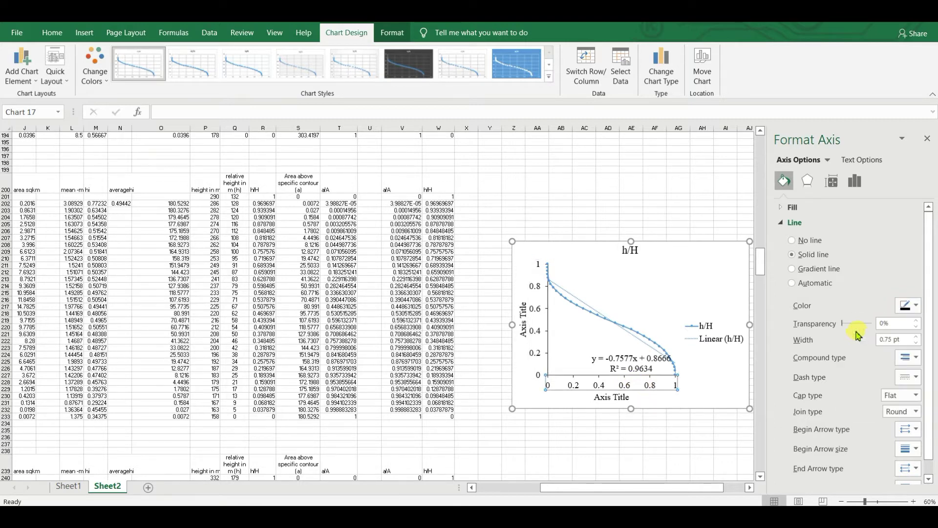
Add solid black borders to the plot area and the chart area
left_click(599, 341)
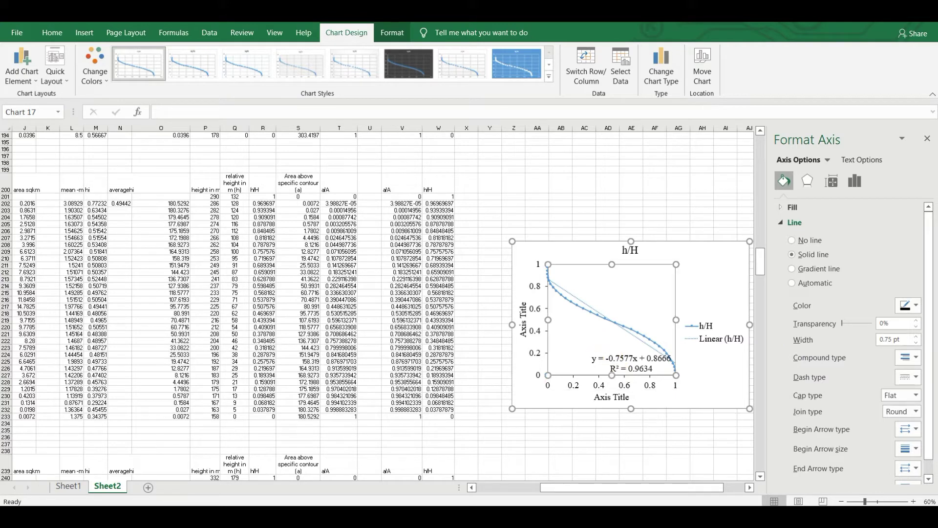
left_click(909, 306)
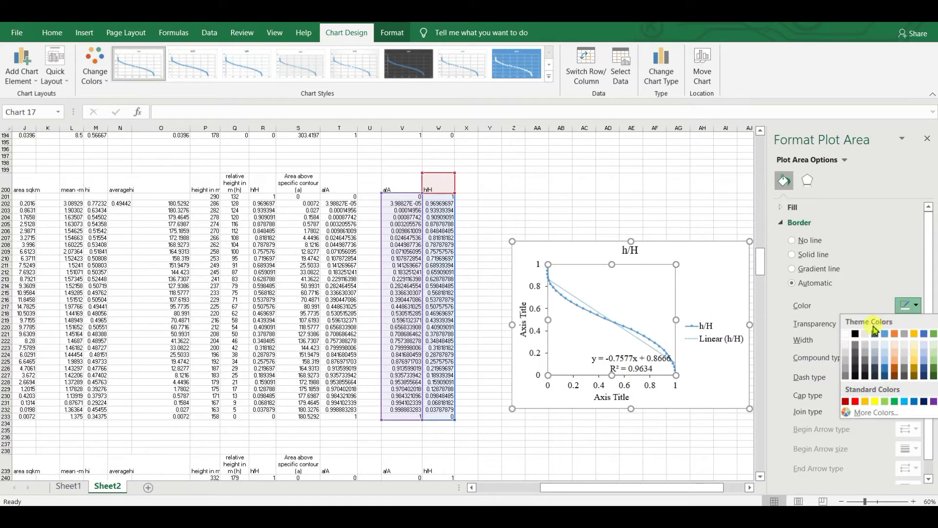
left_click(856, 333)
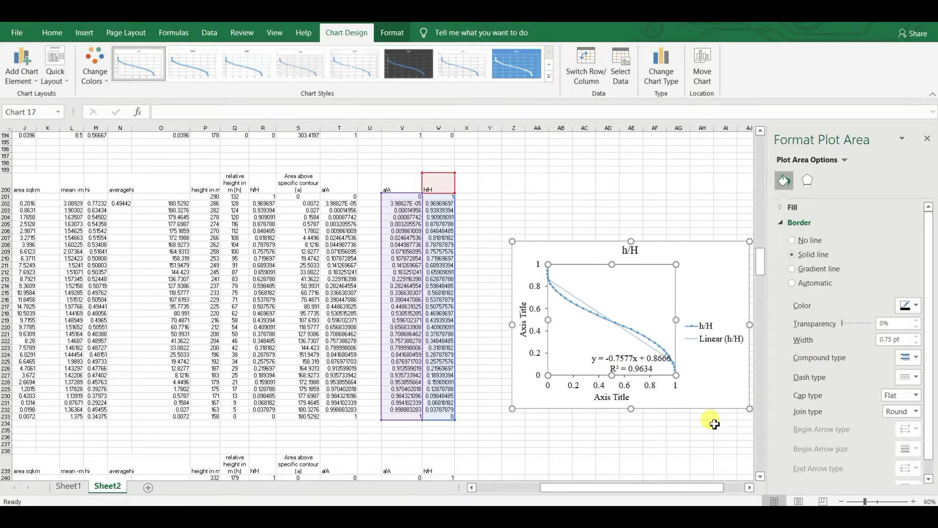
left_click(698, 437)
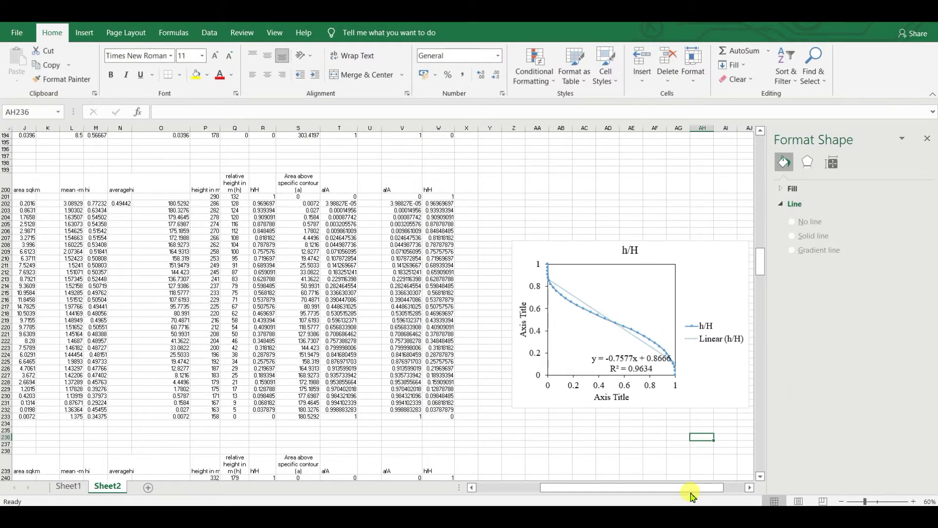
left_click_drag(692, 489, 718, 489)
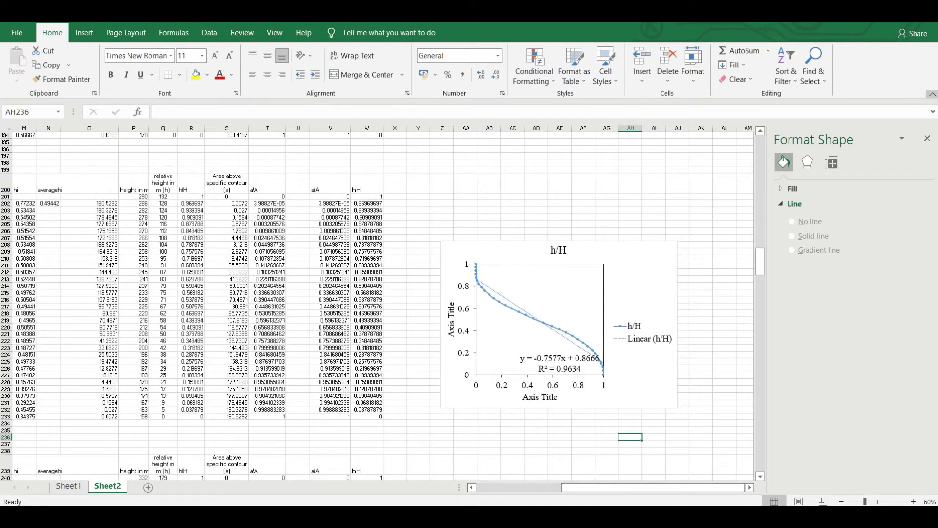
left_click(622, 269)
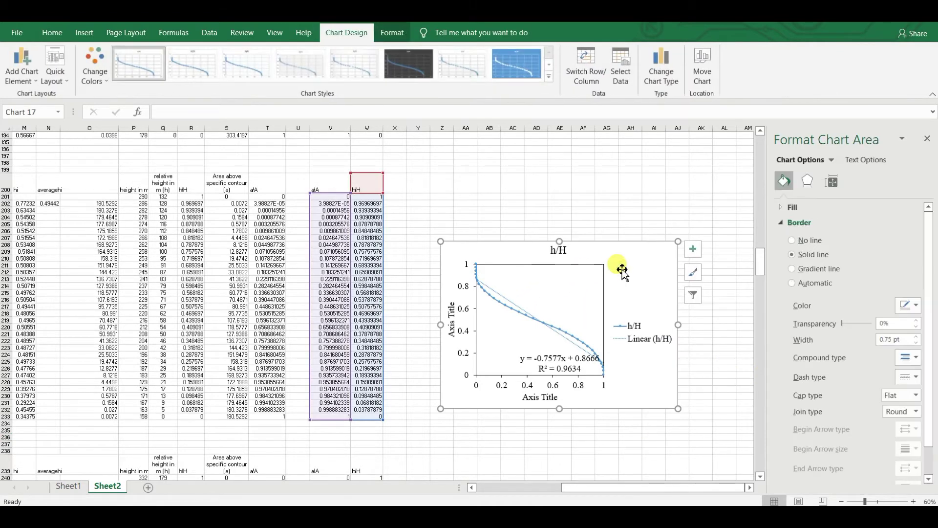
left_click(918, 306)
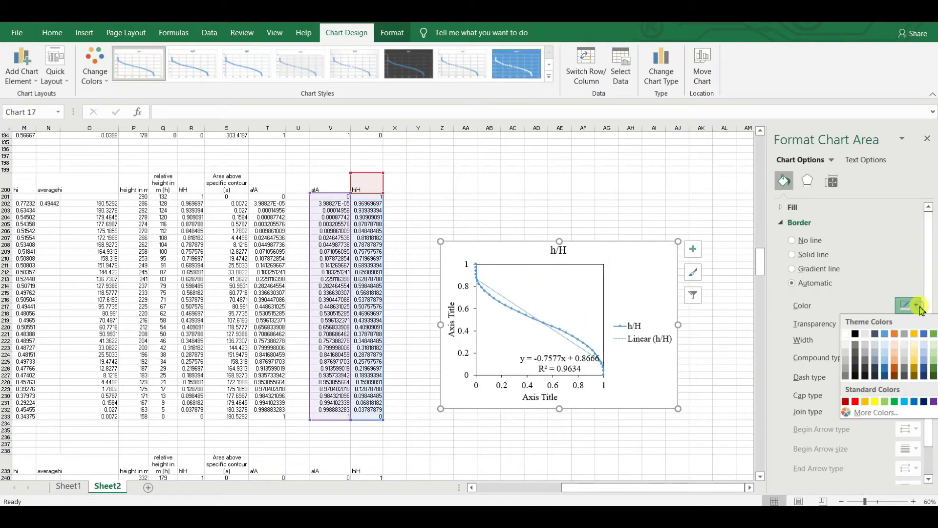
left_click(856, 335)
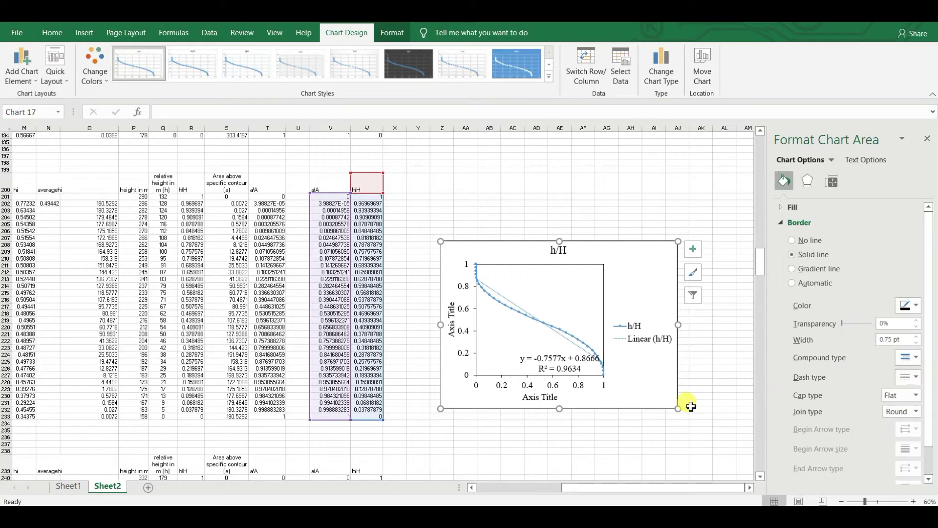
left_click(738, 398)
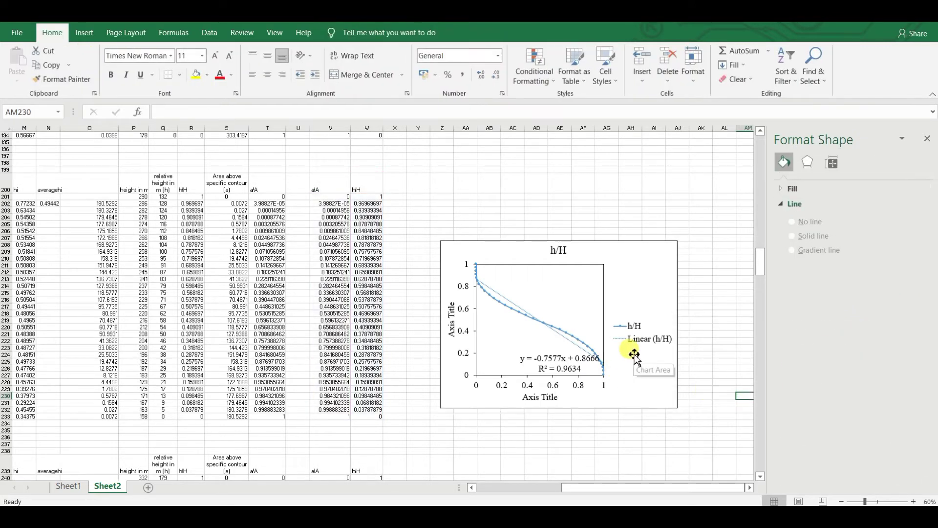
Make the h/H curve a solid dark blue line and recolour the trendline
left_click(509, 309)
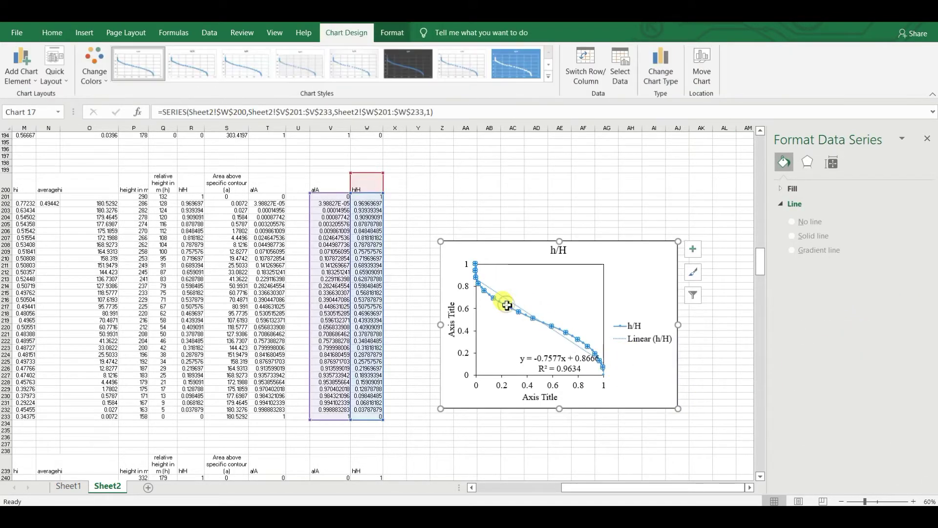
left_click(783, 179)
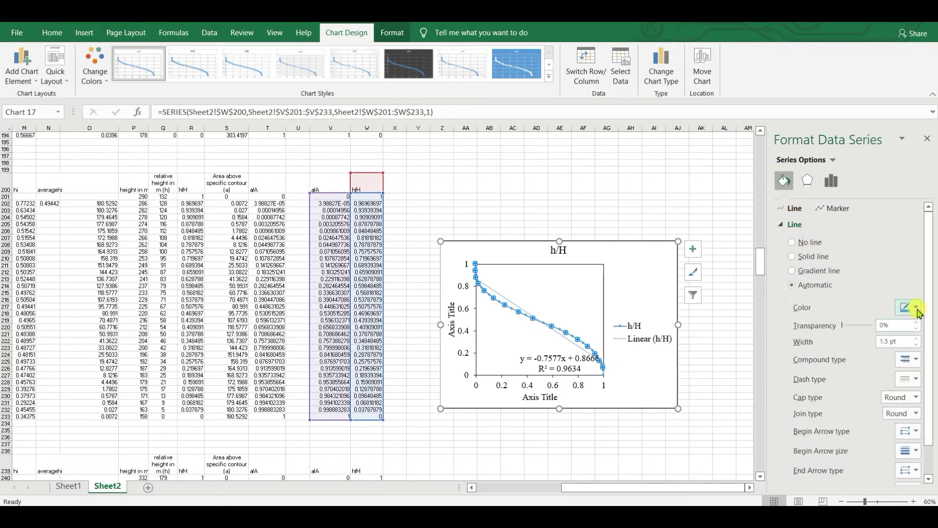
left_click(916, 307)
left_click(925, 404)
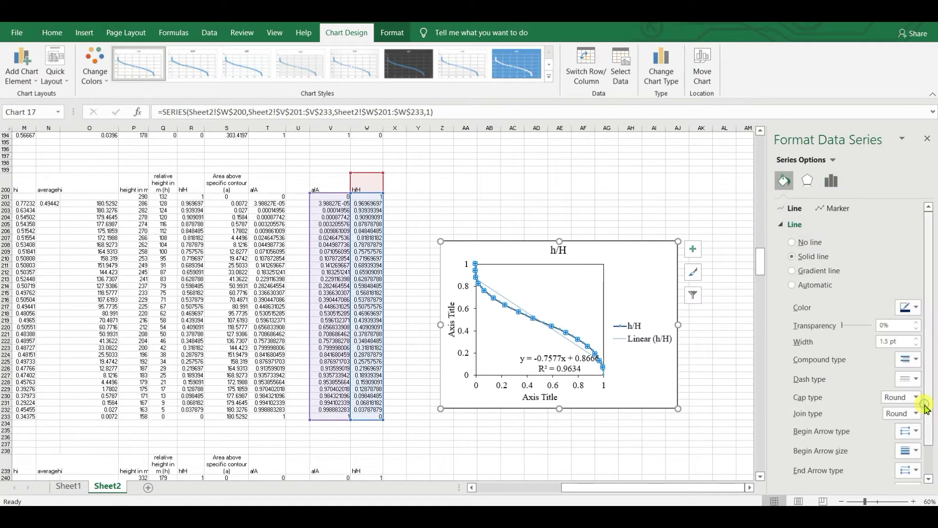
left_click(513, 306)
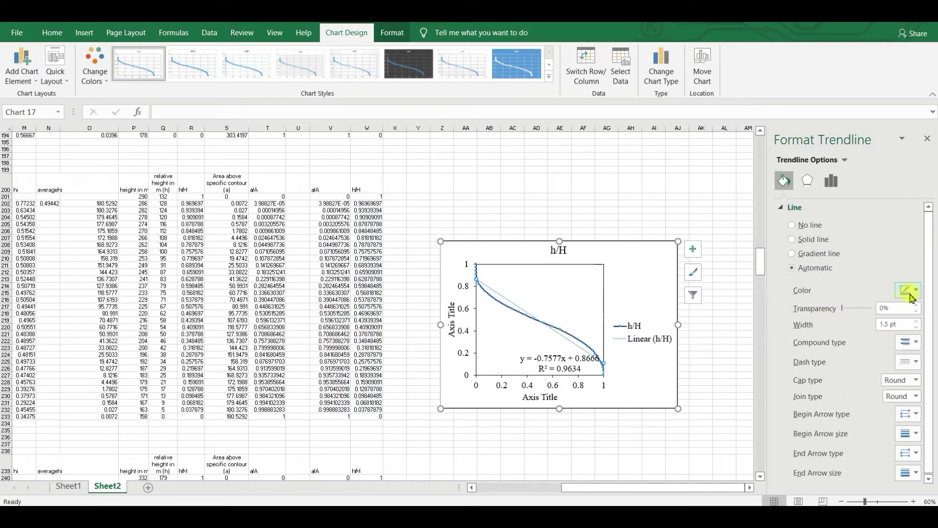
left_click(916, 290)
left_click(924, 388)
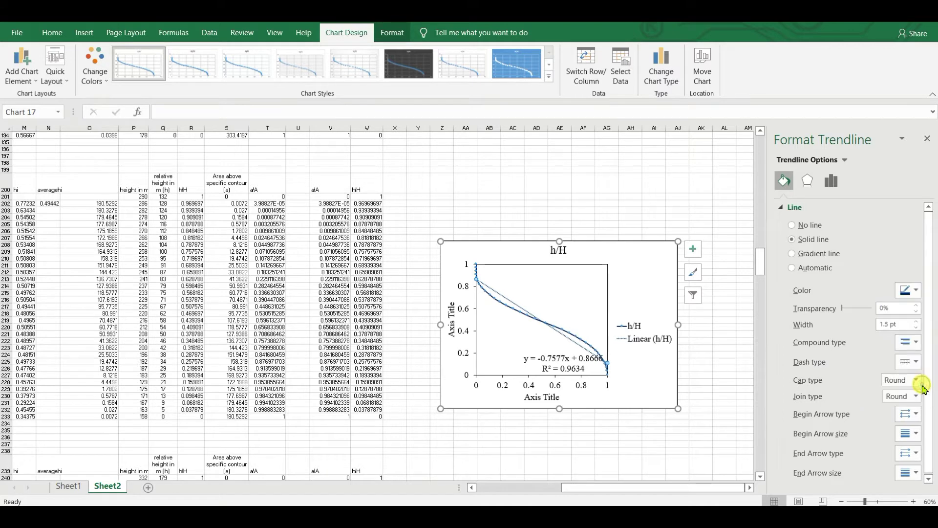
left_click(662, 385)
Reduce the legend's font size and set the trendline equation label to 14 pt
left_click(647, 348)
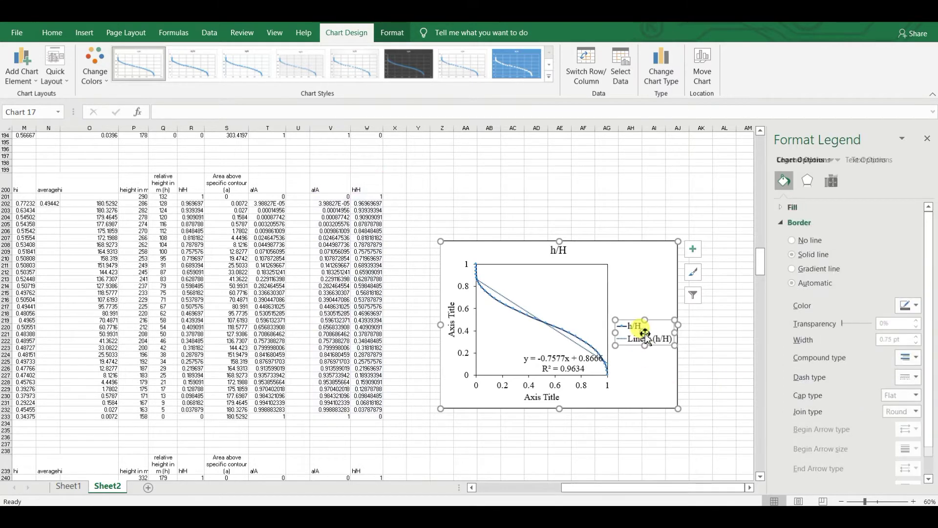
left_click(61, 39)
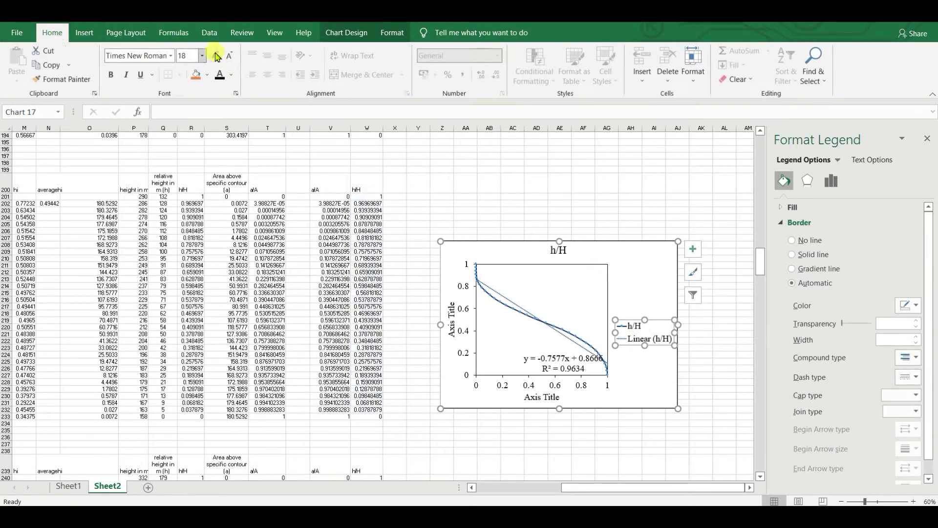
left_click(231, 56)
left_click(231, 56)
left_click(231, 56)
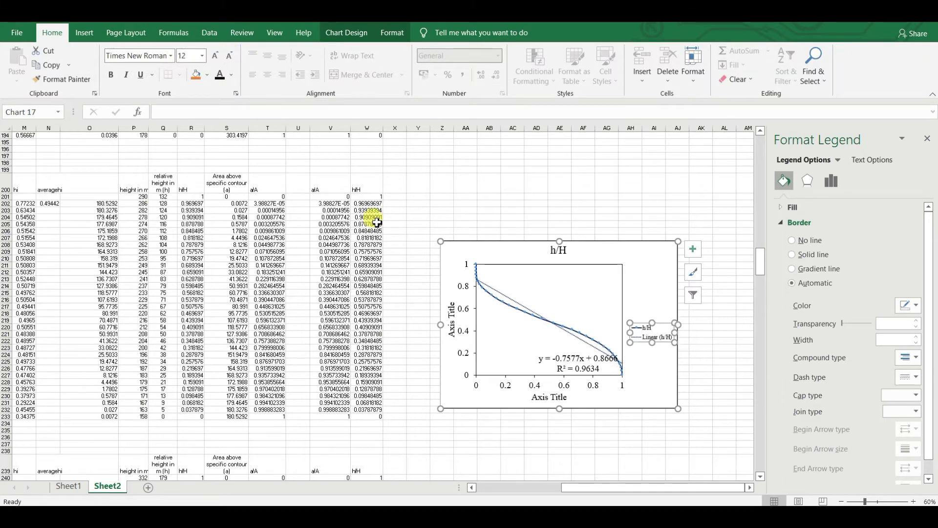
left_click(562, 353)
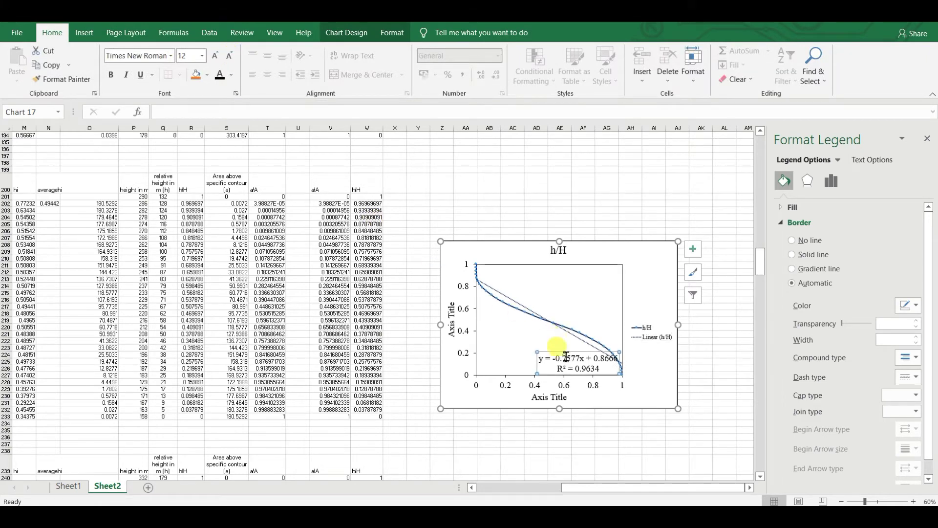
left_click(229, 56)
left_click(230, 55)
left_click(230, 56)
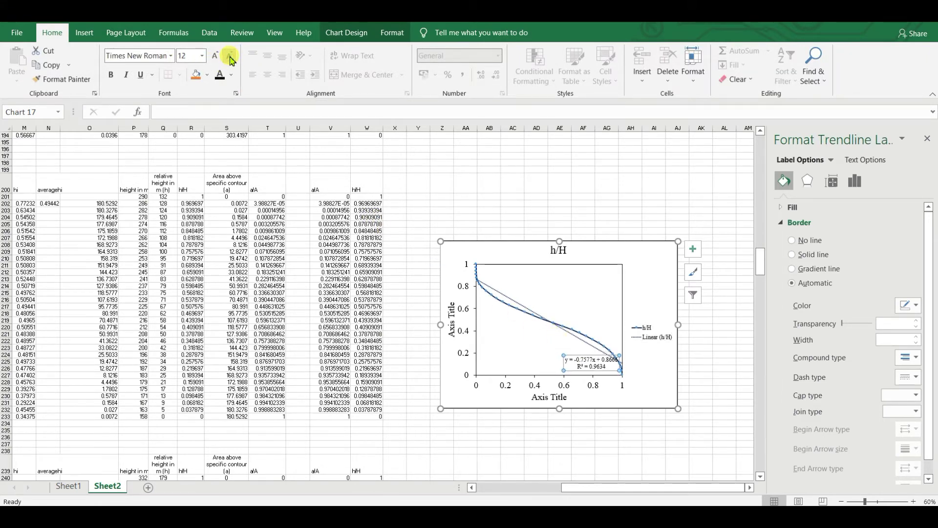
left_click(215, 56)
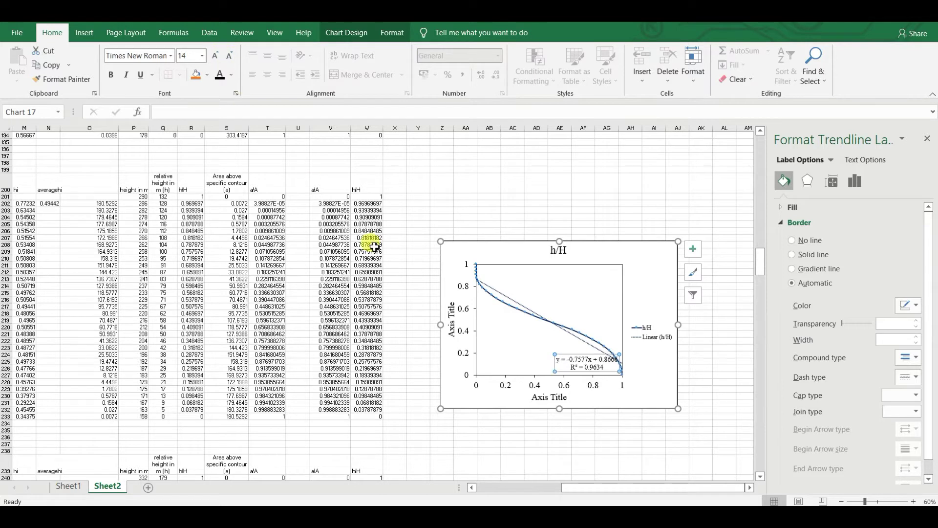
Place the equation label at the plot's upper right with the legend below it
left_click(580, 360)
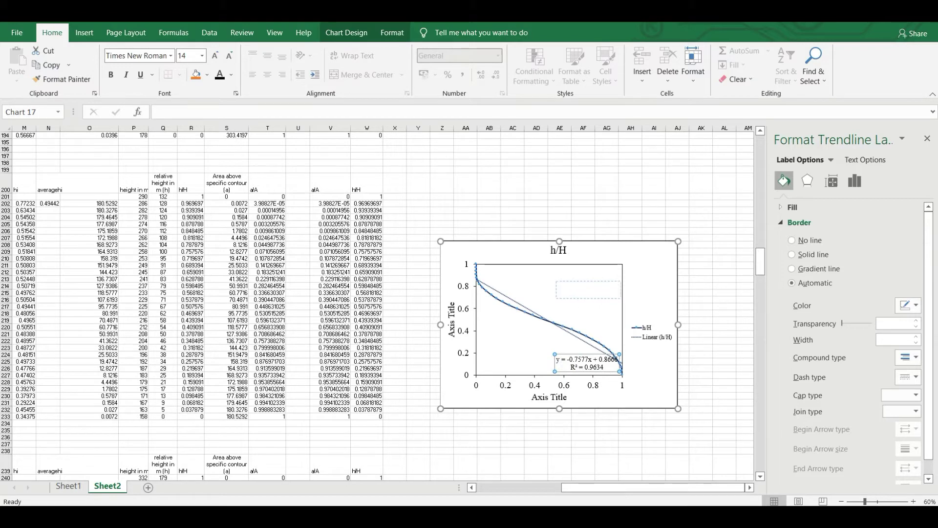
left_click_drag(586, 362, 588, 289)
left_click(635, 327)
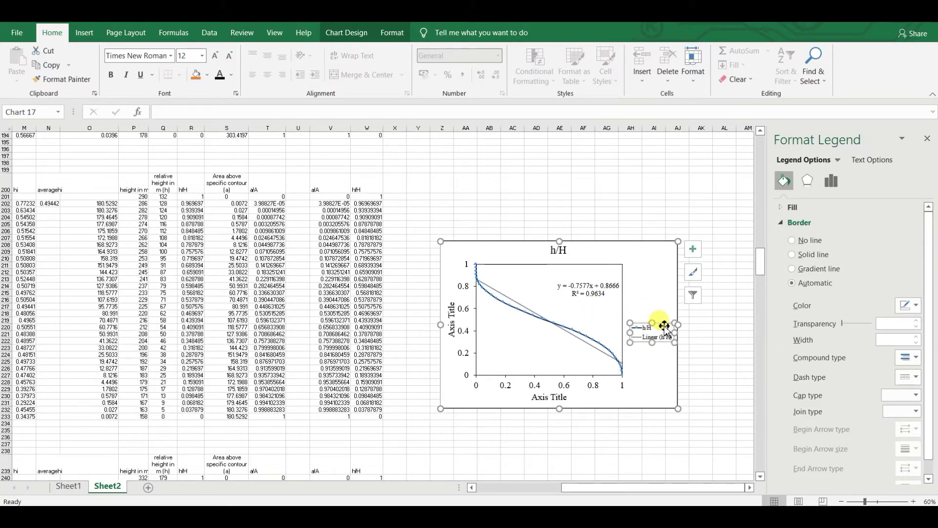
mouse_move(666, 327)
left_mouse_down()
mouse_move(598, 311)
mouse_move(663, 323)
left_mouse_up()
left_click(566, 353)
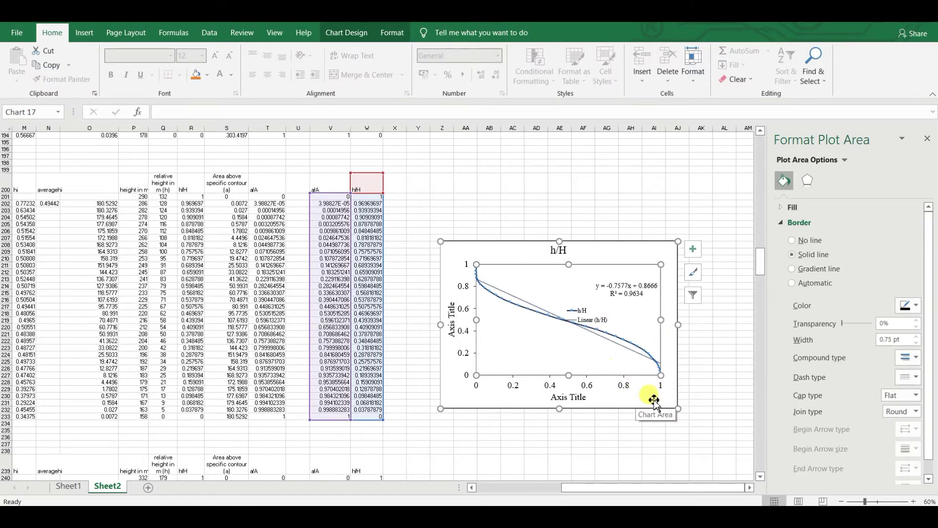
left_click(619, 296)
left_click_drag(622, 282, 615, 278)
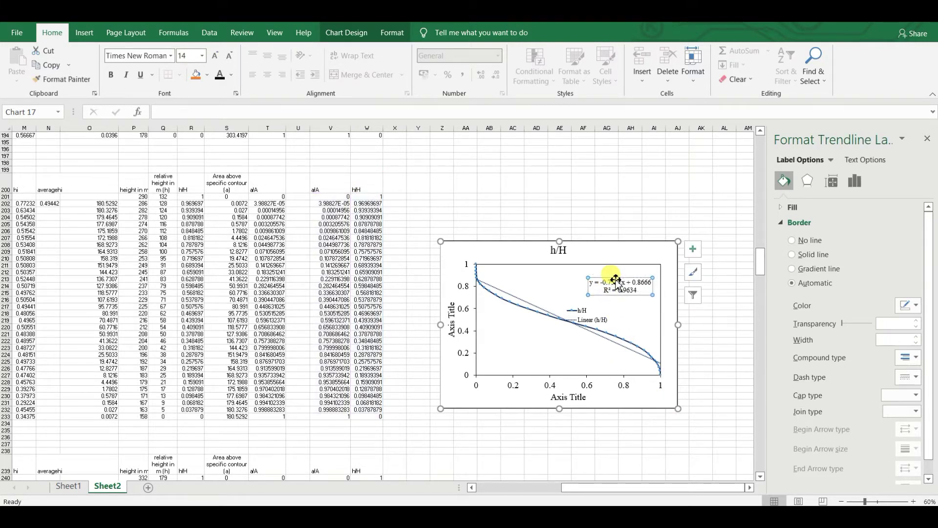
left_click(593, 321)
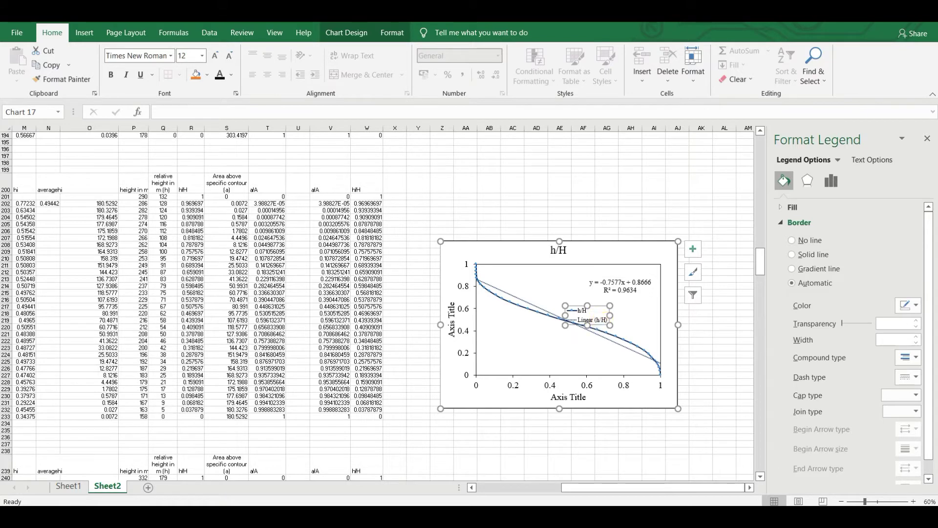
left_click_drag(599, 323, 633, 322)
Enter the title 'Hypsometric Curve Sub Basin 6', breaking the line before 'Sub Basin 6'
left_click(738, 334)
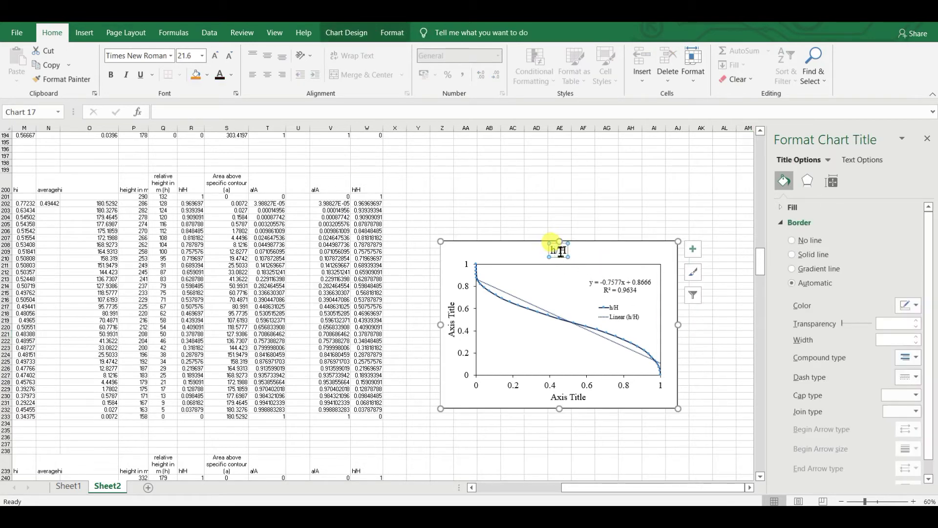
left_click(571, 237)
type("Hy")
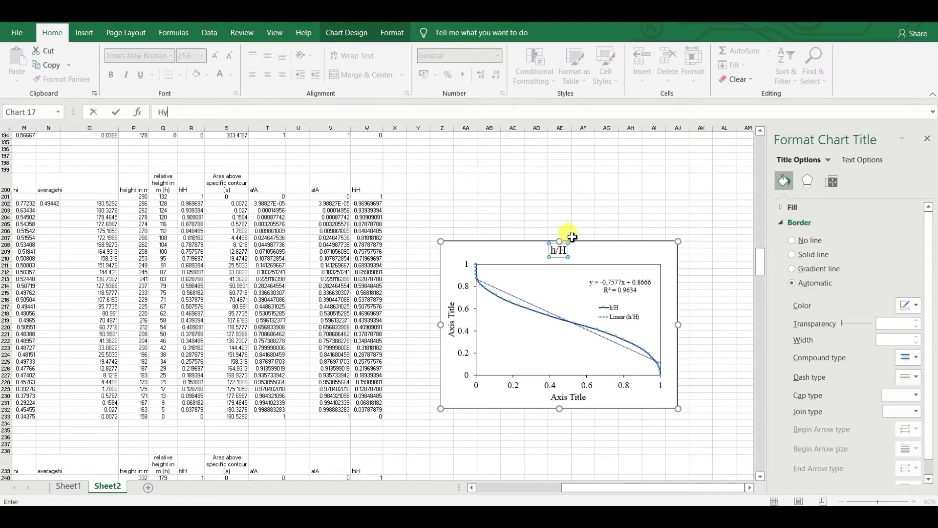
type("pso")
type("metric Curve Sub")
type(" Bas")
type("in 6")
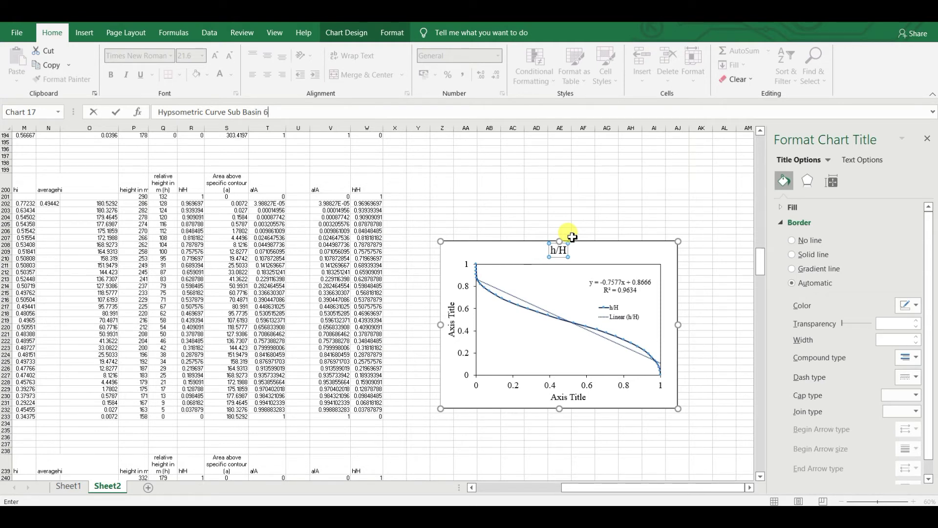
left_click(604, 223)
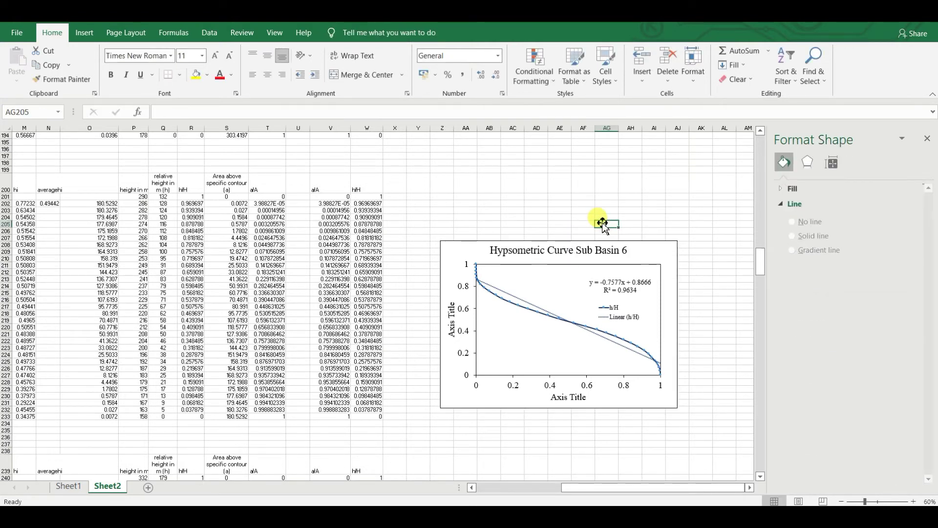
left_click(580, 253)
key("Return")
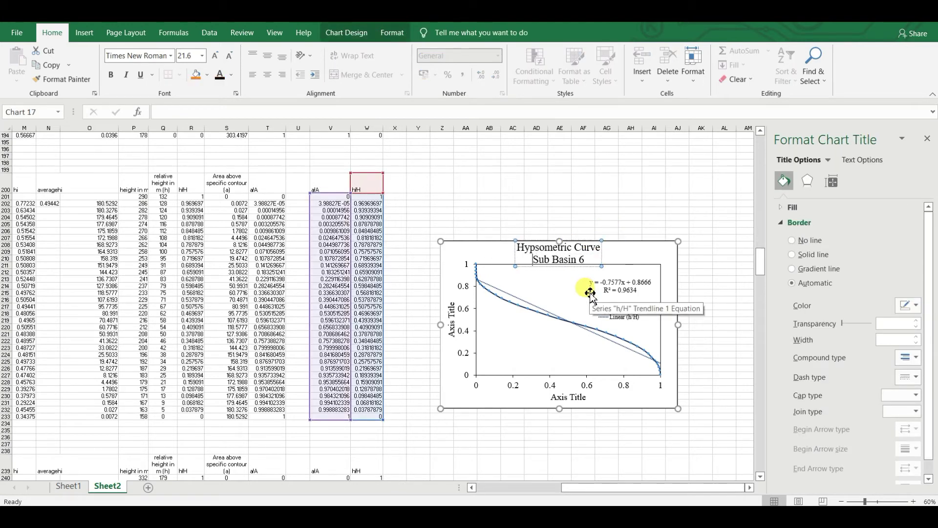
left_click(607, 225)
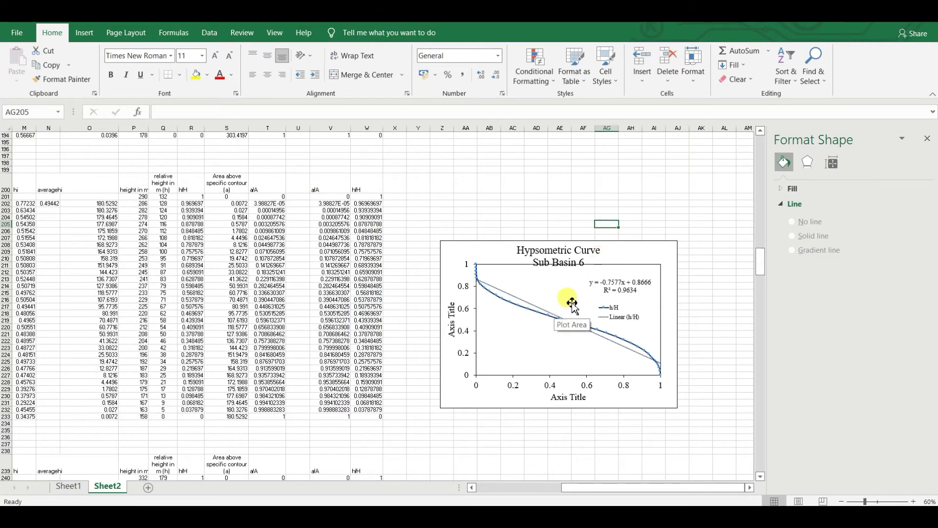
Shift the chart slightly higher and reduce the title to 18 pt
left_click(573, 300)
left_click(608, 245)
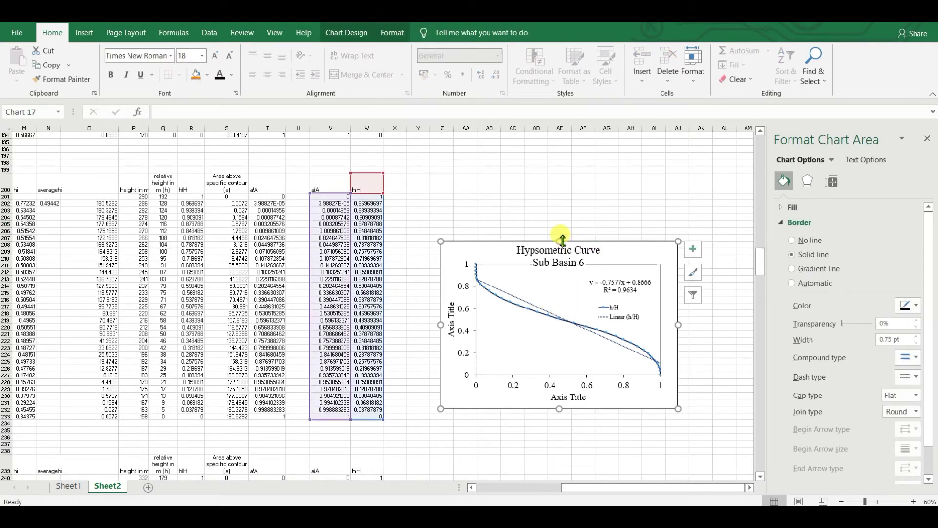
left_click_drag(564, 240, 562, 230)
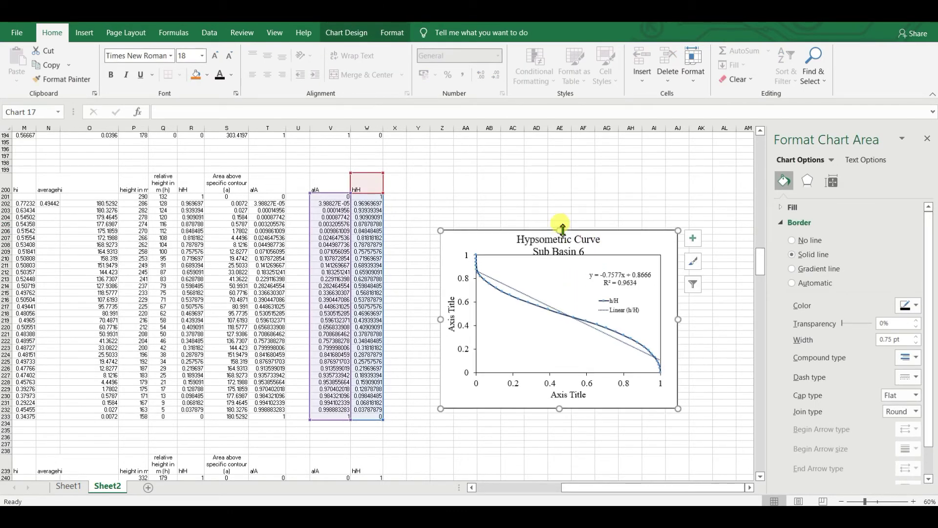
left_click(579, 265)
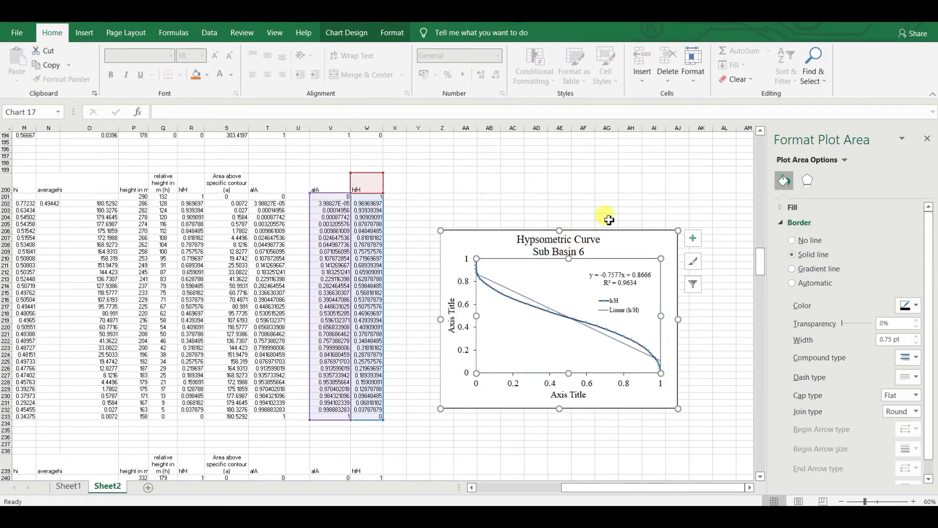
left_click(627, 204)
left_click(577, 245)
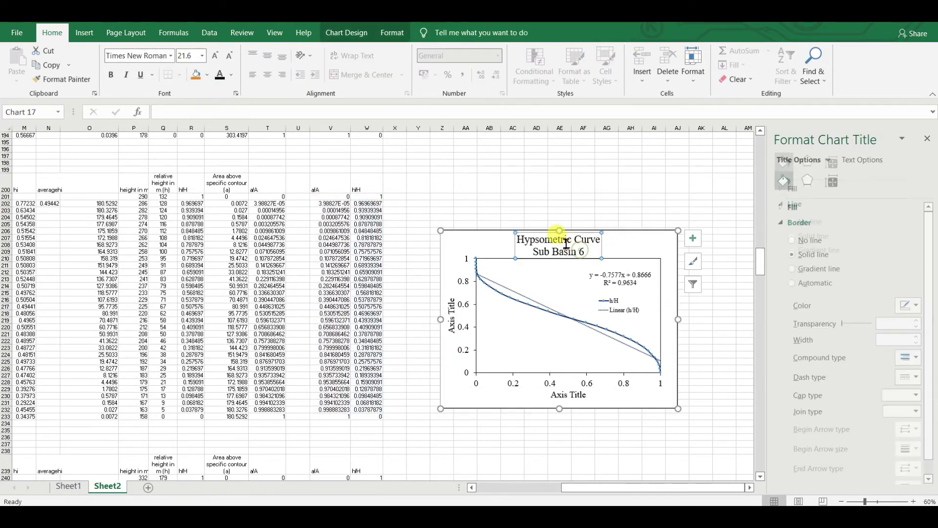
left_click(229, 55)
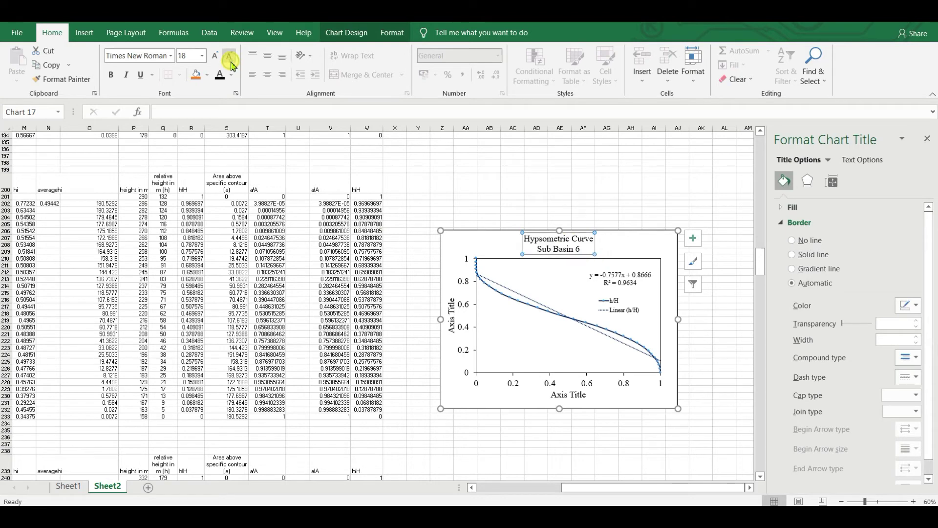
left_click(486, 179)
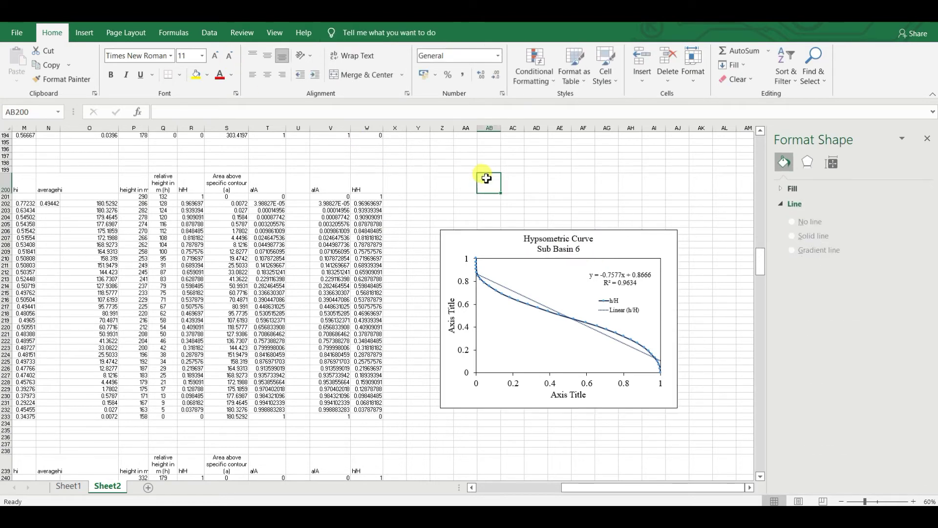
Rename the axis titles to h/H on the vertical axis and a/A on the horizontal
left_click(450, 313)
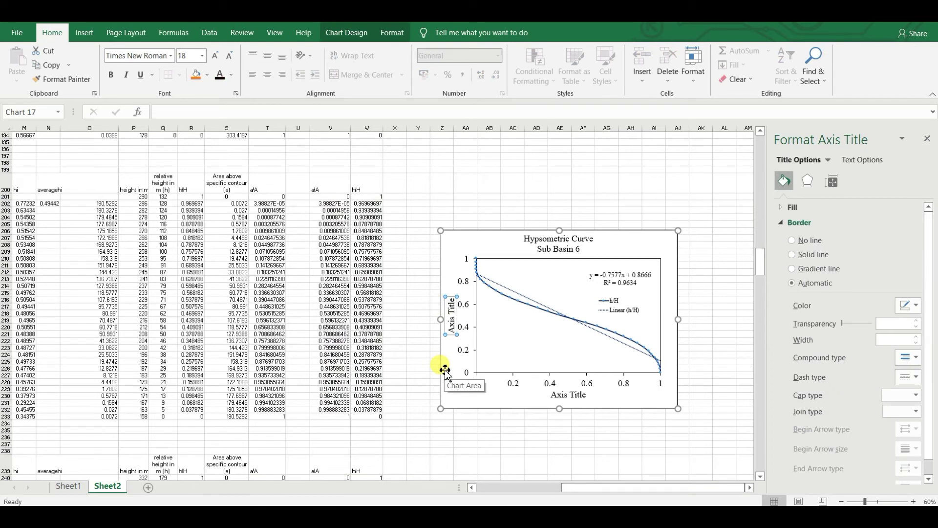
type("h/H")
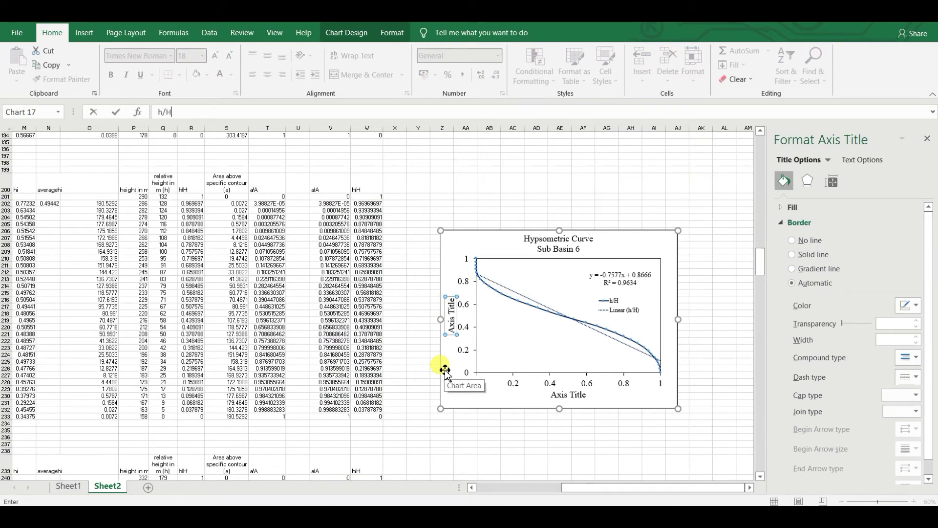
left_click(568, 395)
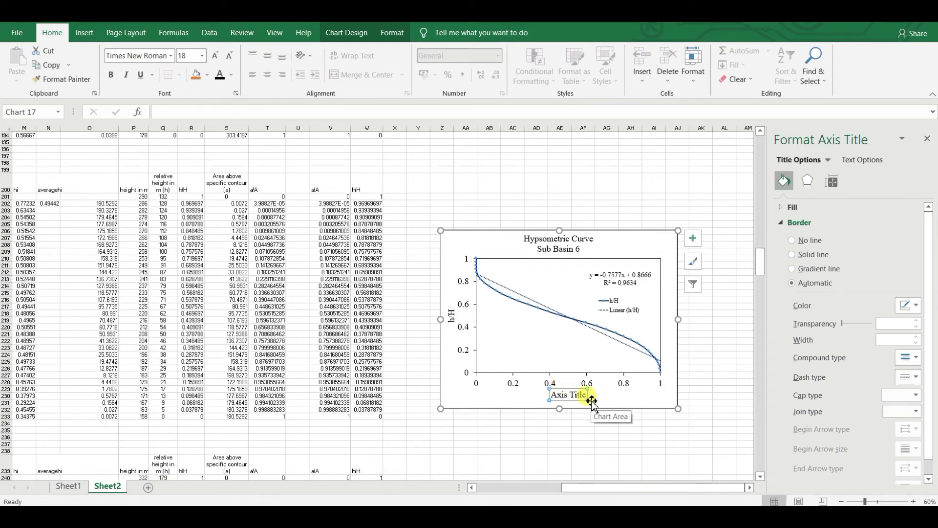
type("a/A")
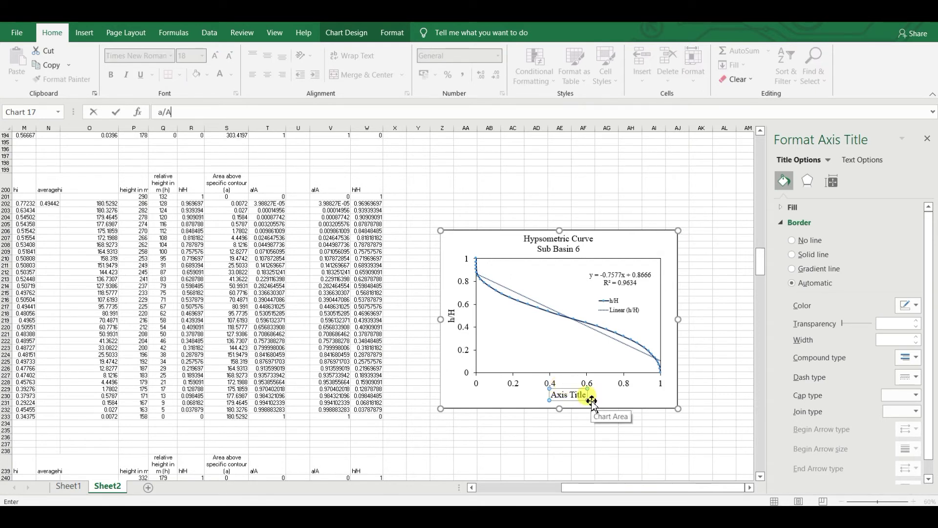
left_click(655, 196)
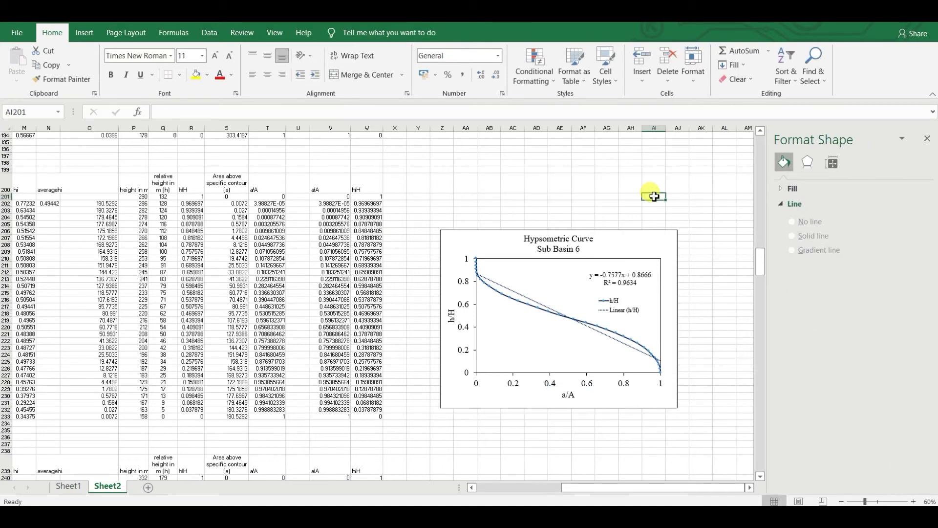
Format the h/H values in W201:W233 as numbers with three decimal places
scroll(562, 435, "down", 1)
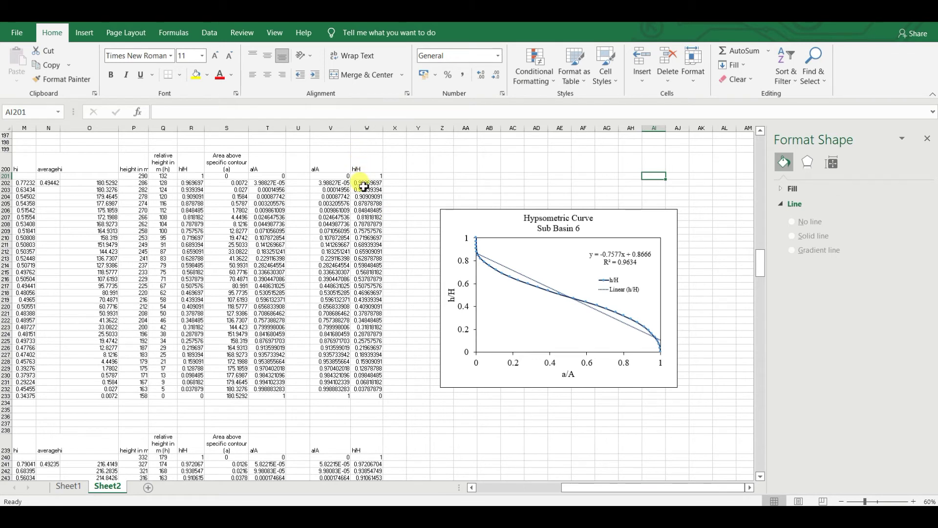
left_click_drag(366, 176, 367, 217)
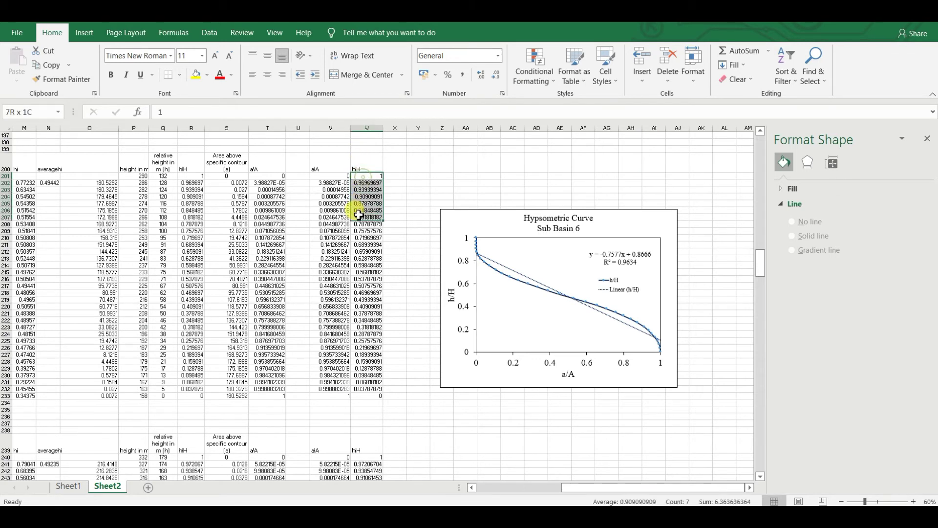
left_click(395, 199)
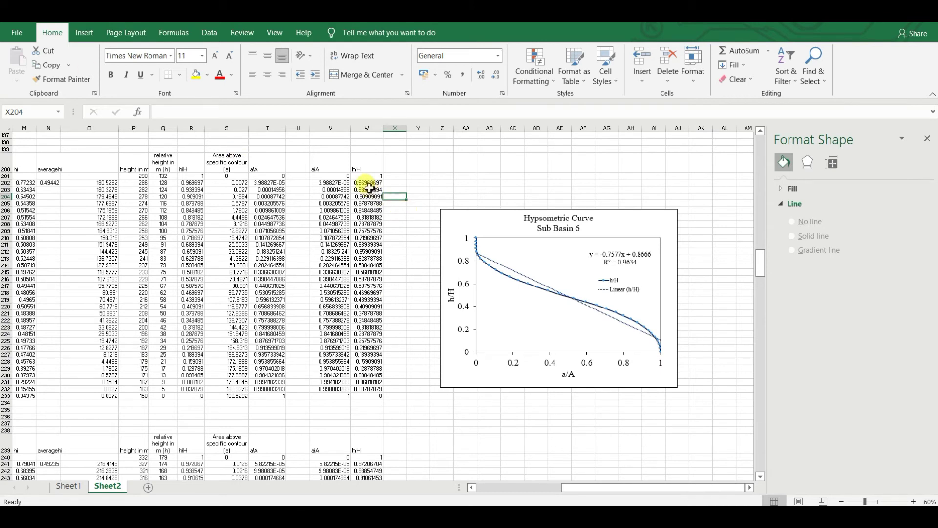
mouse_move(367, 176)
left_mouse_down()
mouse_move(350, 369)
mouse_move(367, 396)
left_mouse_up()
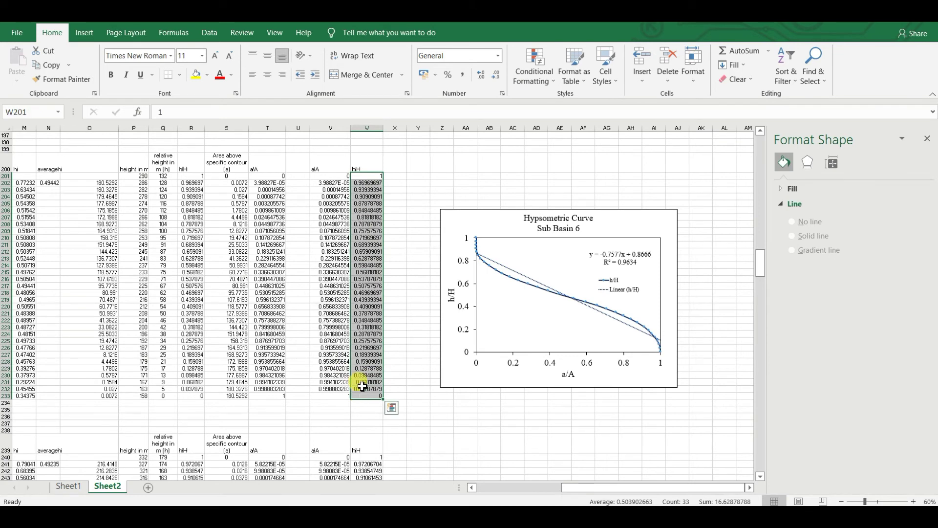
left_click(496, 84)
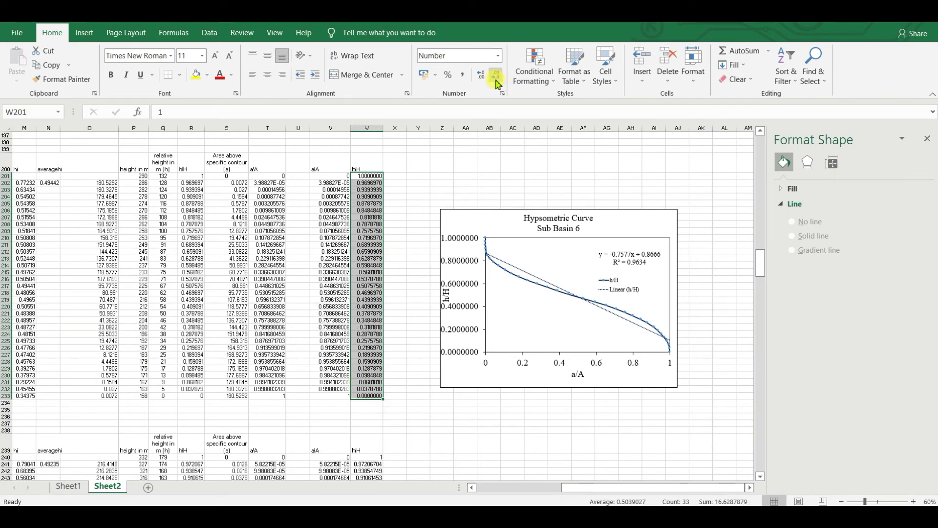
left_click(497, 84)
left_click(496, 85)
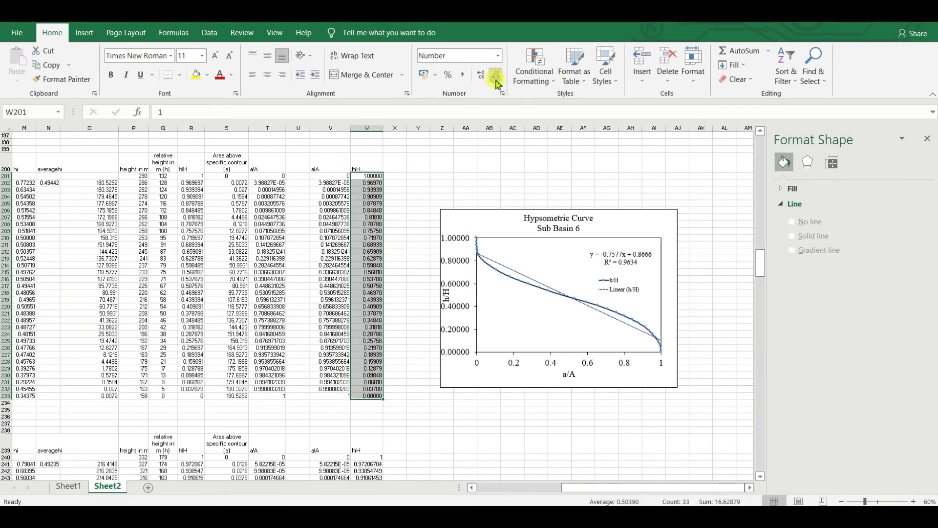
left_click(497, 84)
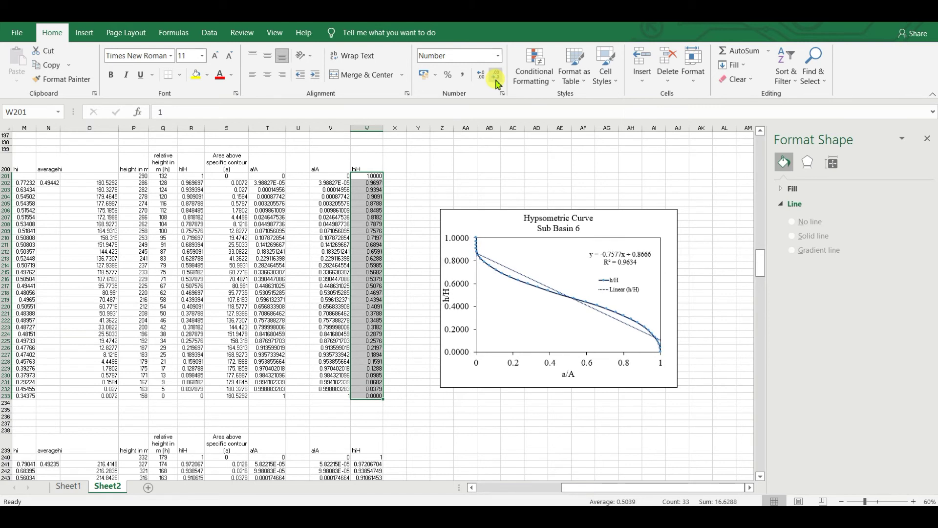
left_click(497, 85)
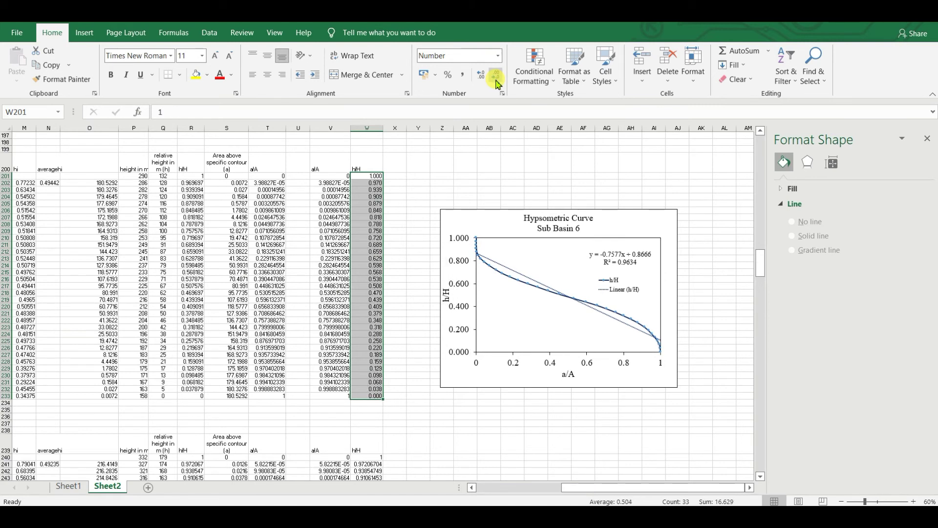
left_click(444, 170)
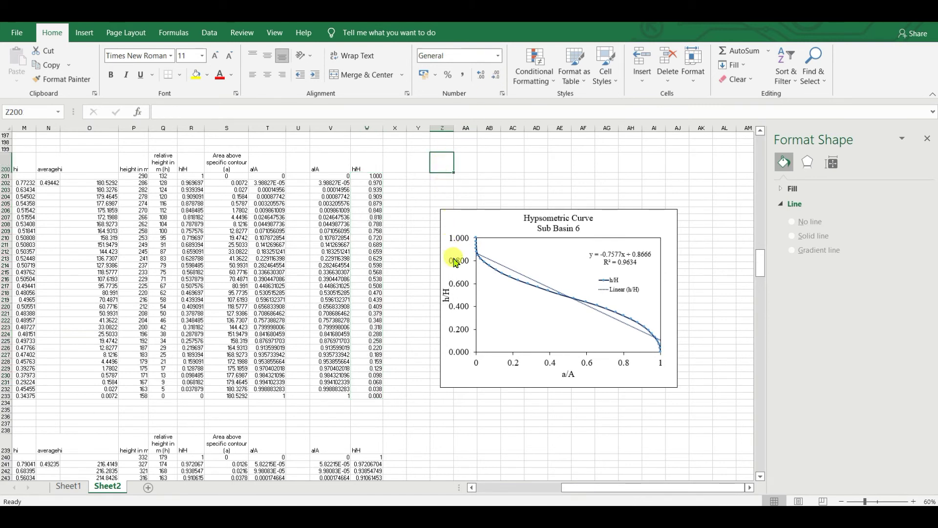
left_click(470, 238)
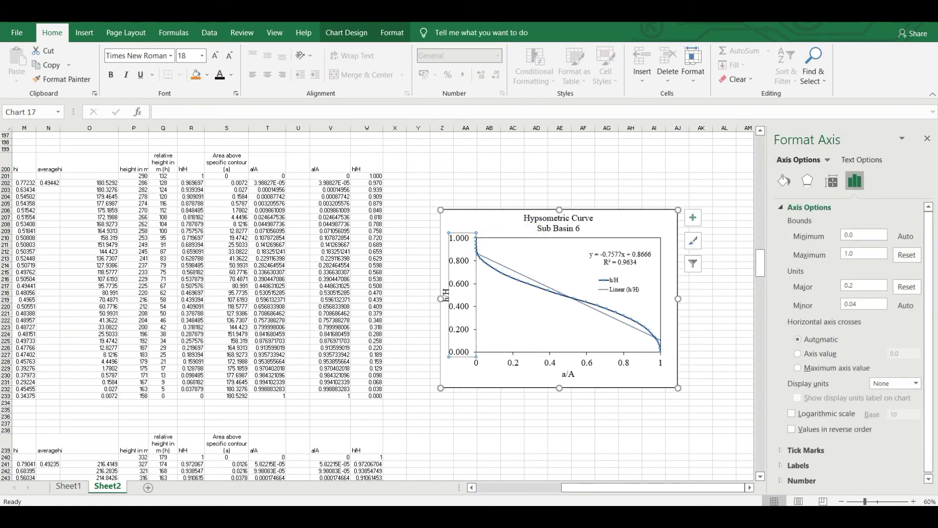
Set the vertical axis number format to 1 decimal place so labels read 0.0 to 1.0
scroll(872, 320, "down", 3)
left_click(860, 447)
scroll(860, 421, "down", 2)
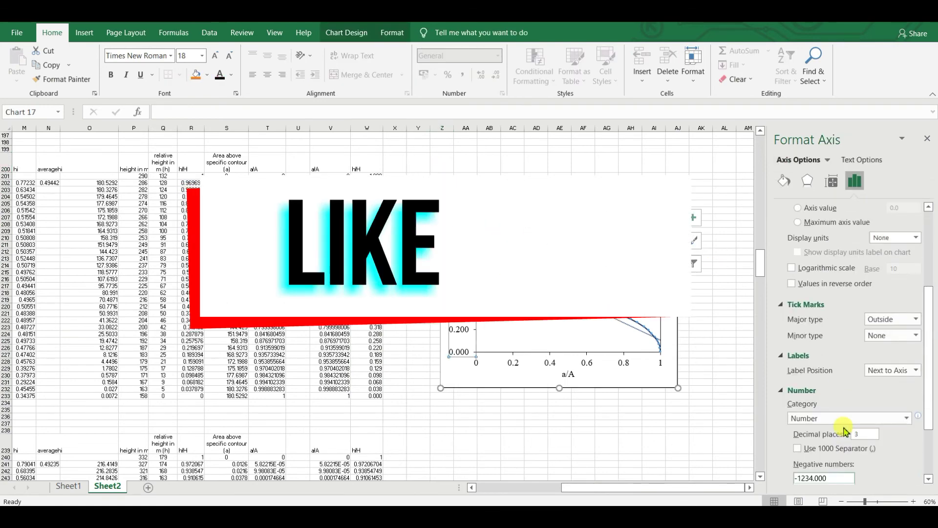
scroll(860, 410, "down", 2)
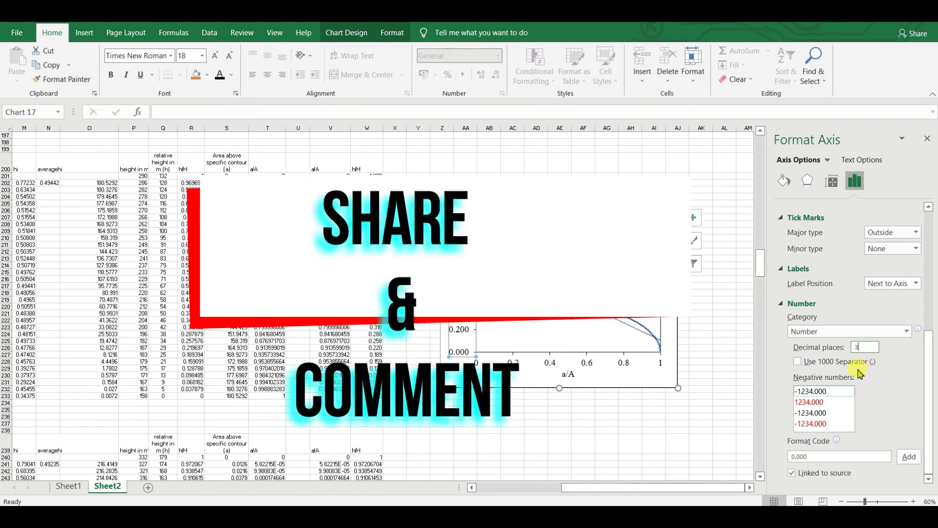
key("BackSpace")
type("0")
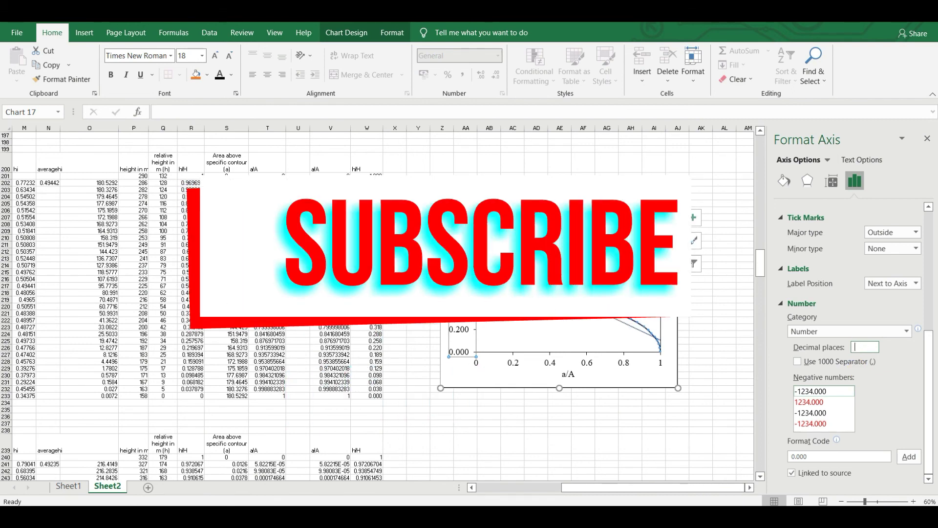
left_click(687, 423)
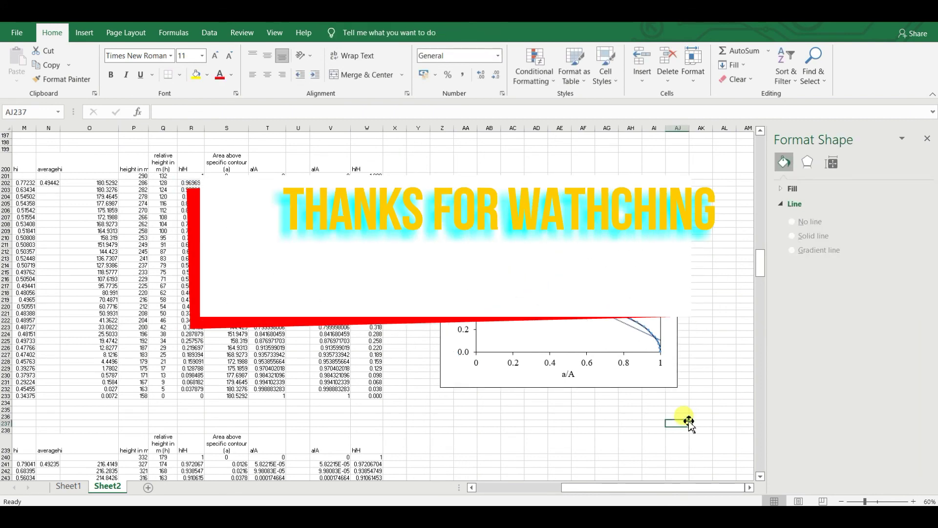